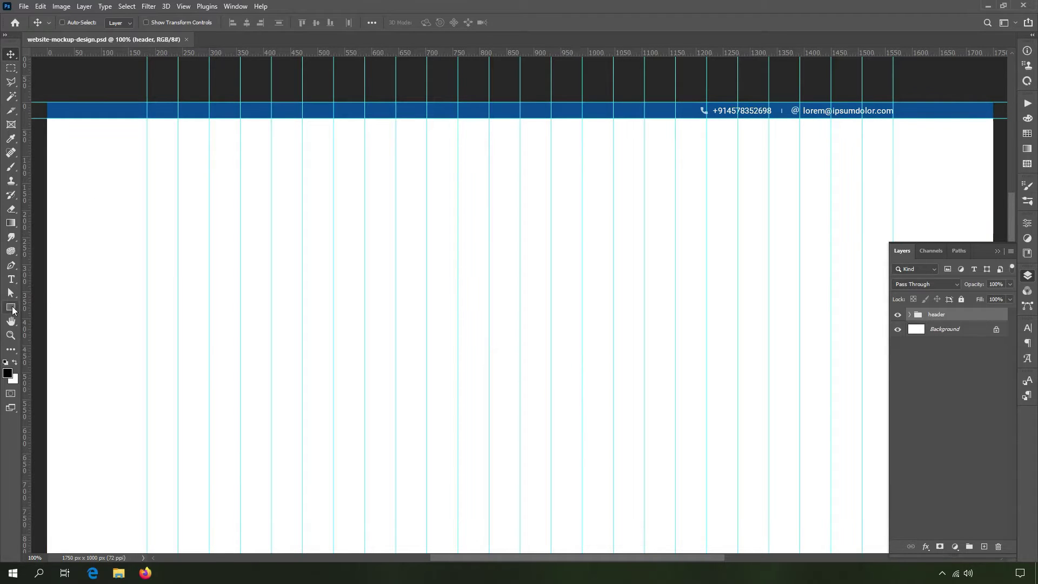
Draw a light grey rectangle about 86 by 55 px just below the blue header bar
click(10, 308)
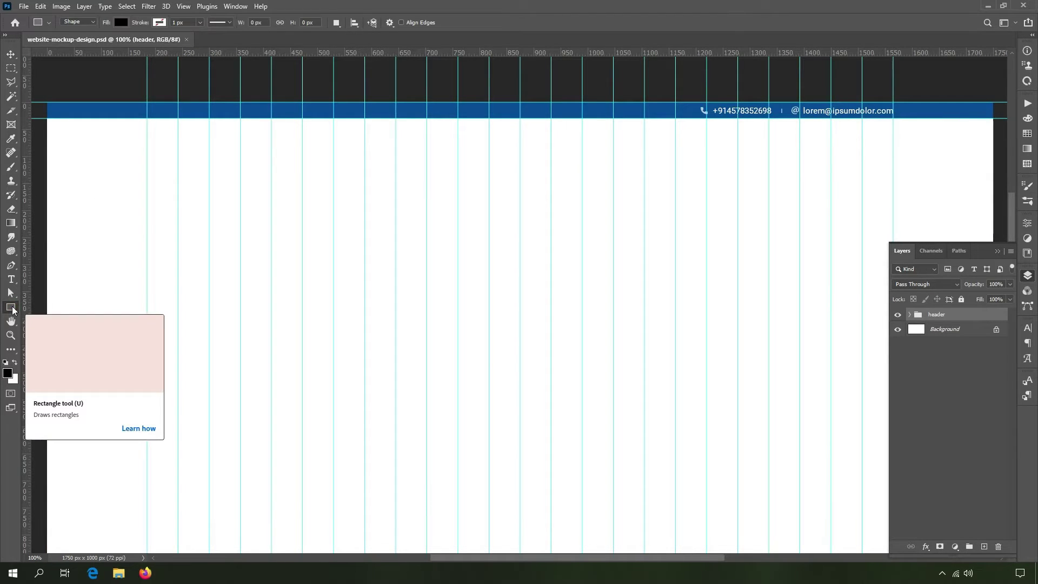
click(8, 373)
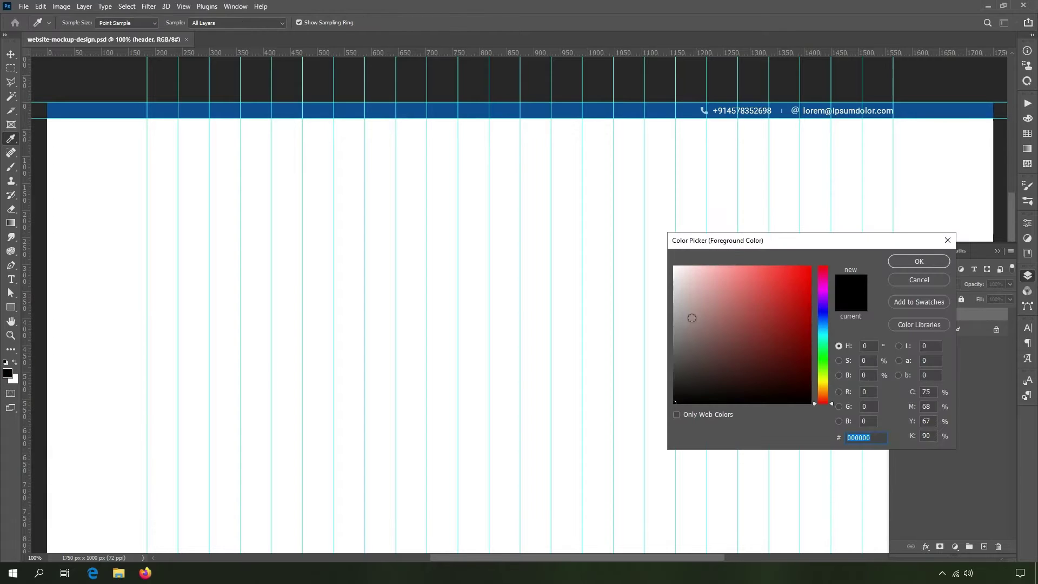
click(676, 304)
click(918, 261)
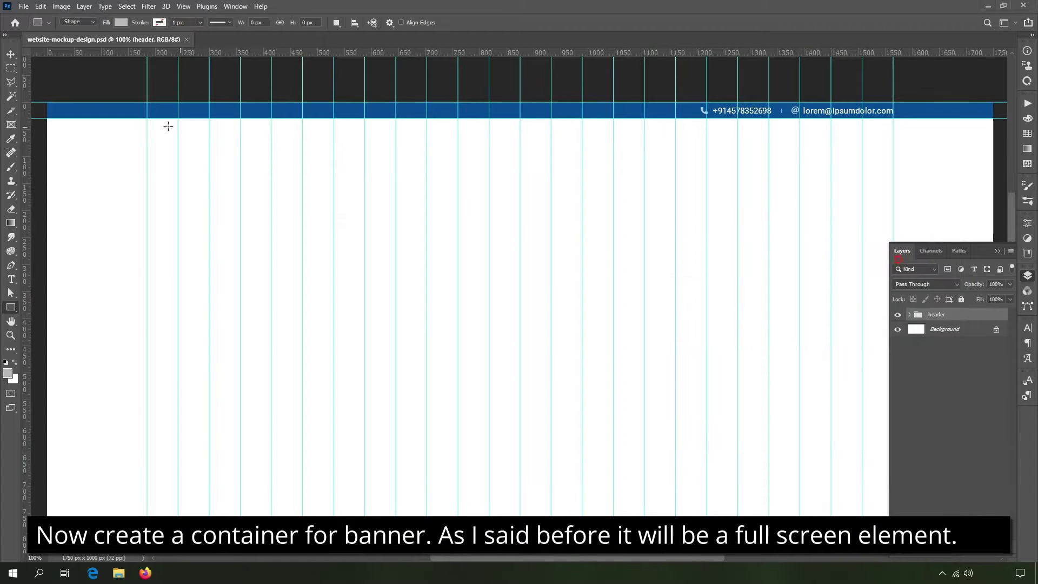
drag(52, 123, 99, 153)
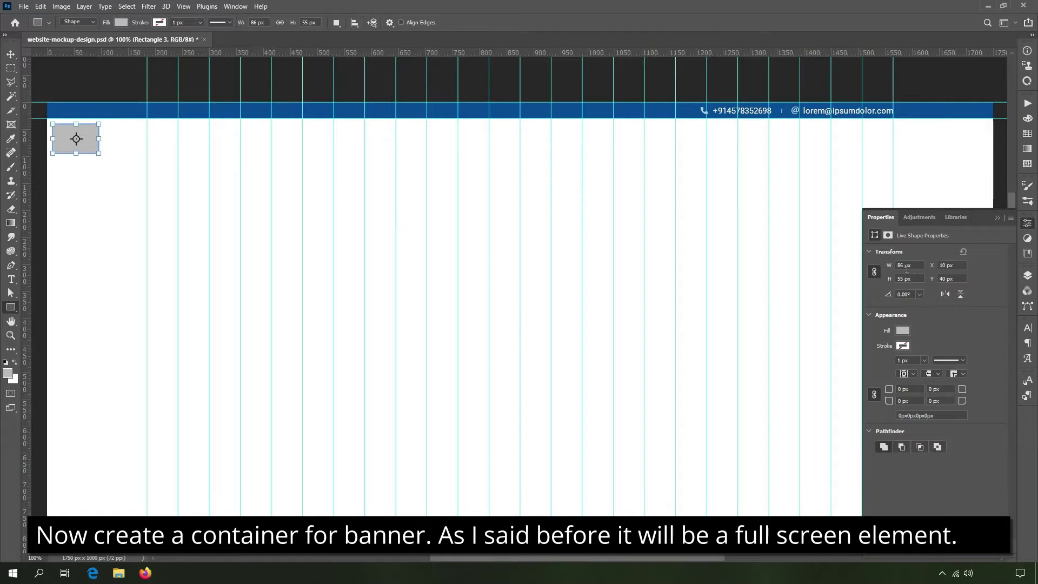
Unlink the rectangle's proportions, size it to 1750 by 550 px, and position it at X 0 px, Y 30 px
click(873, 271)
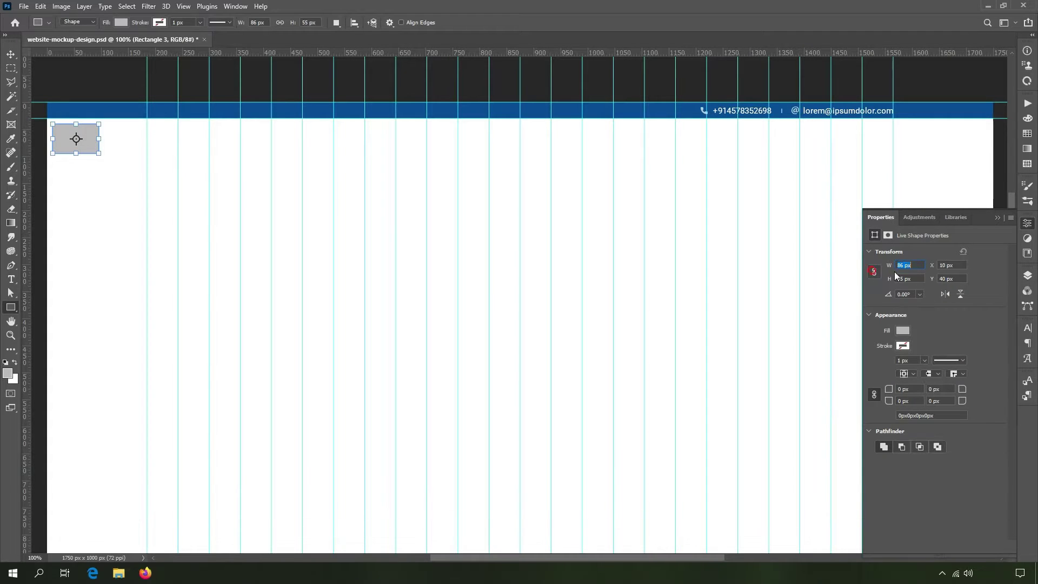
text(750)
key(Tab)
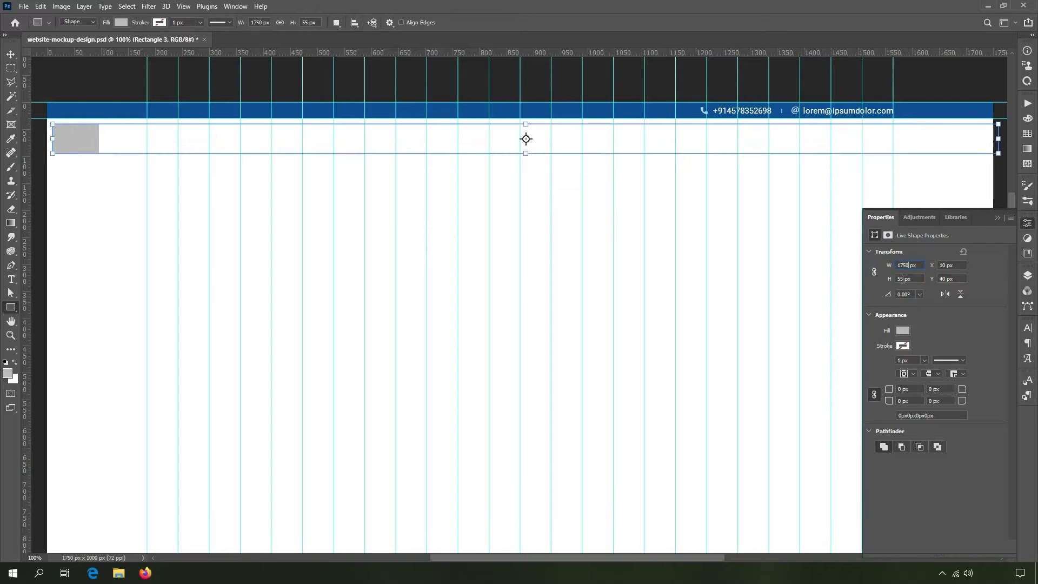
text(0)
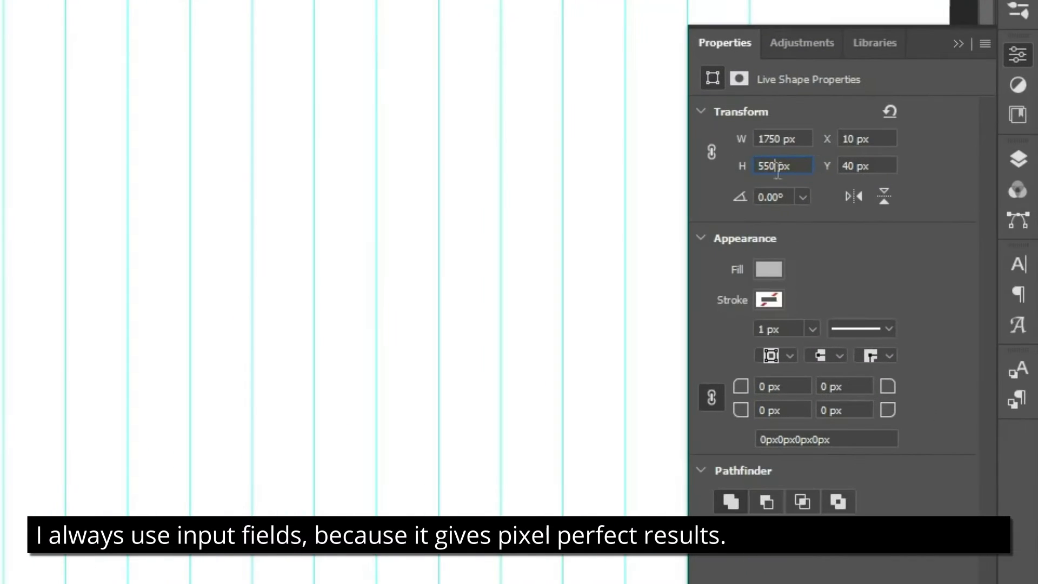
click(844, 140)
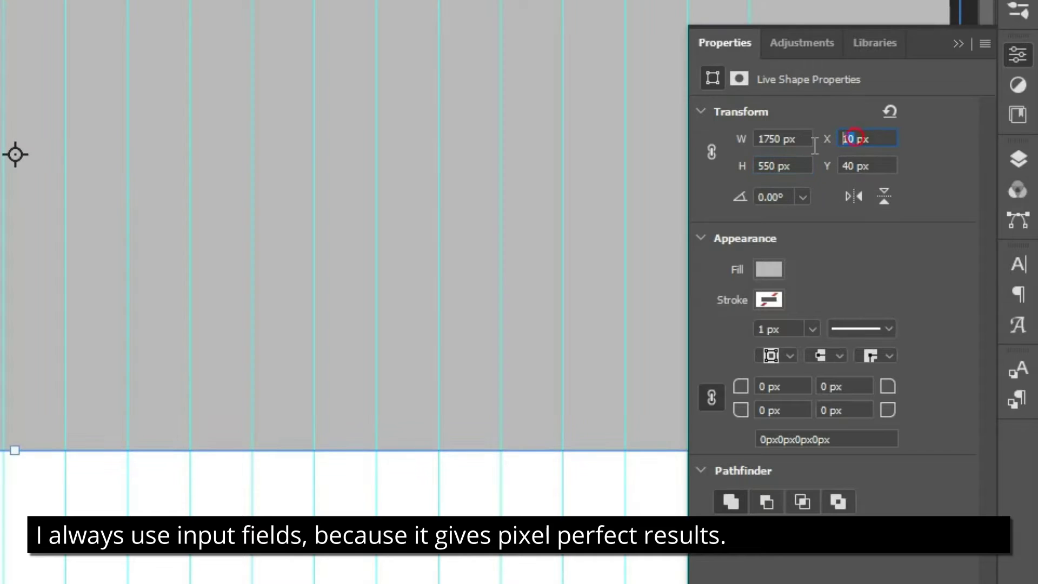
click(848, 166)
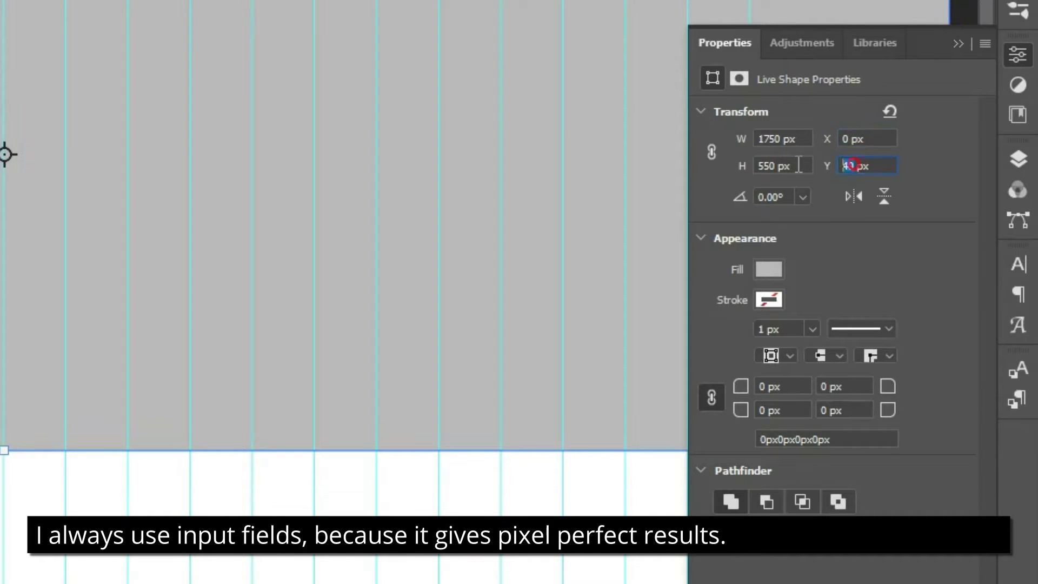
text(30)
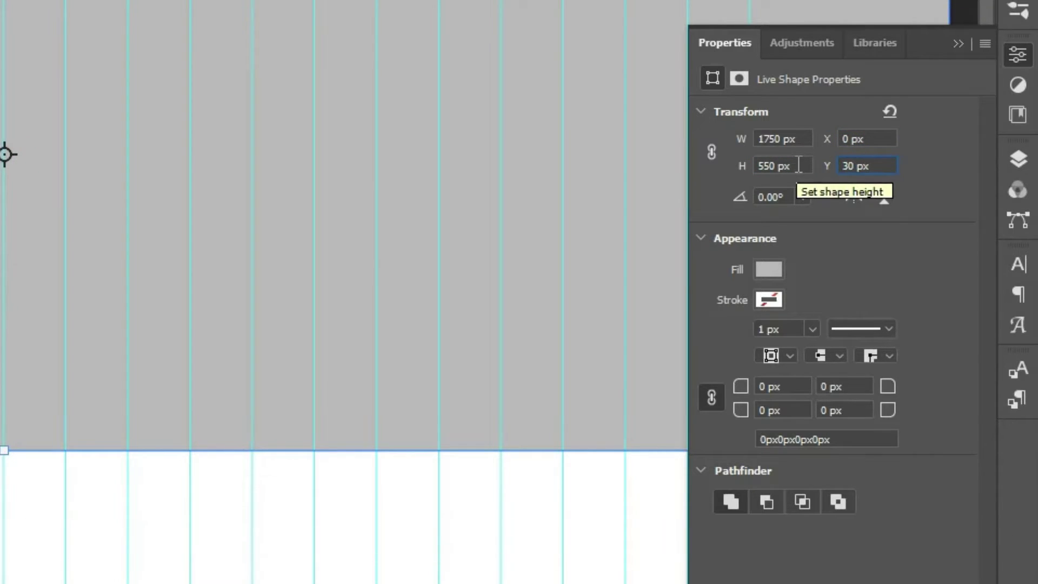
key(Return)
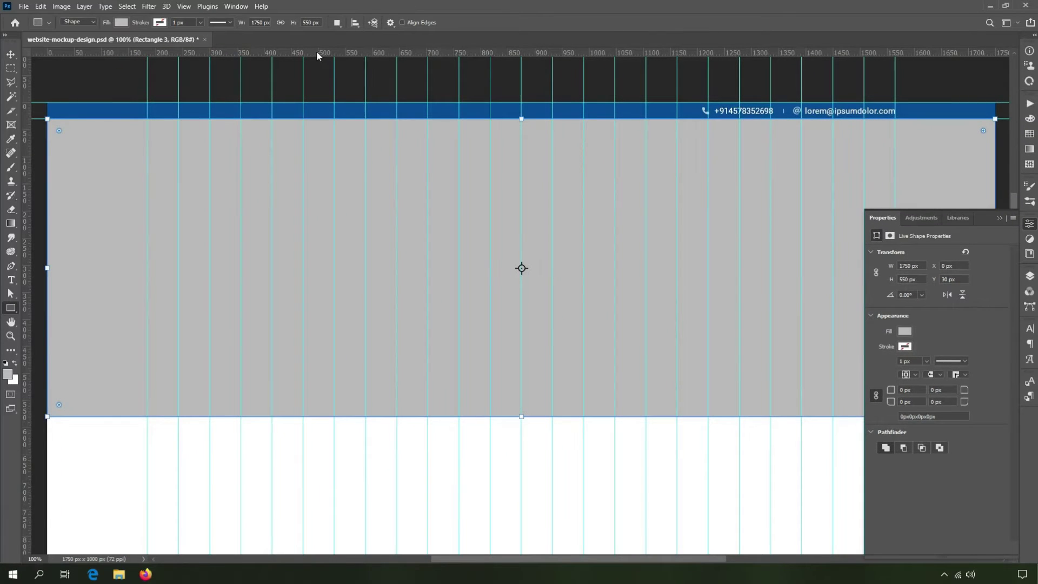
Set the banner rectangle's height to 650 px and save the document
click(11, 54)
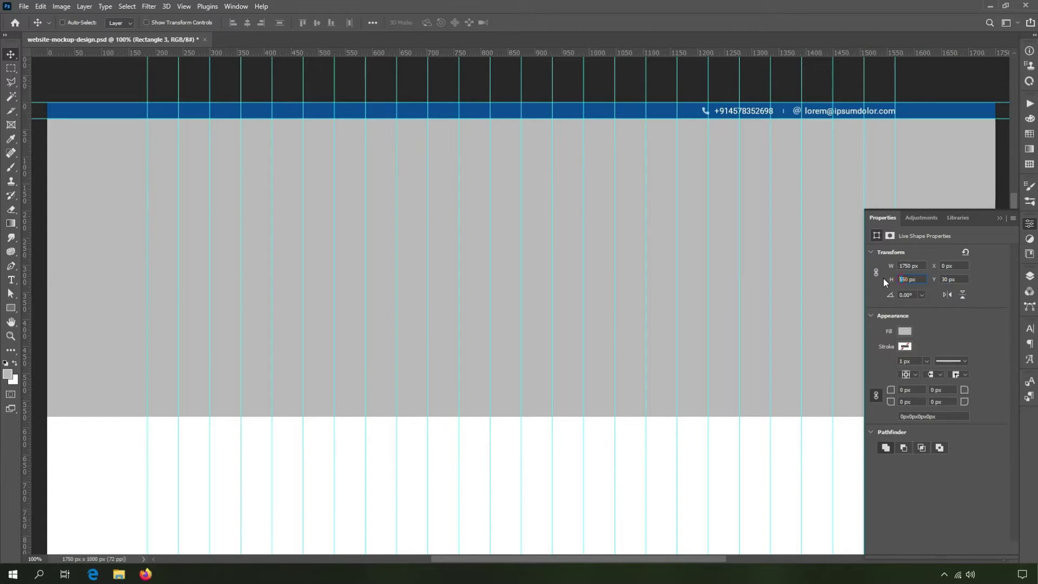
text(6)
key(Return)
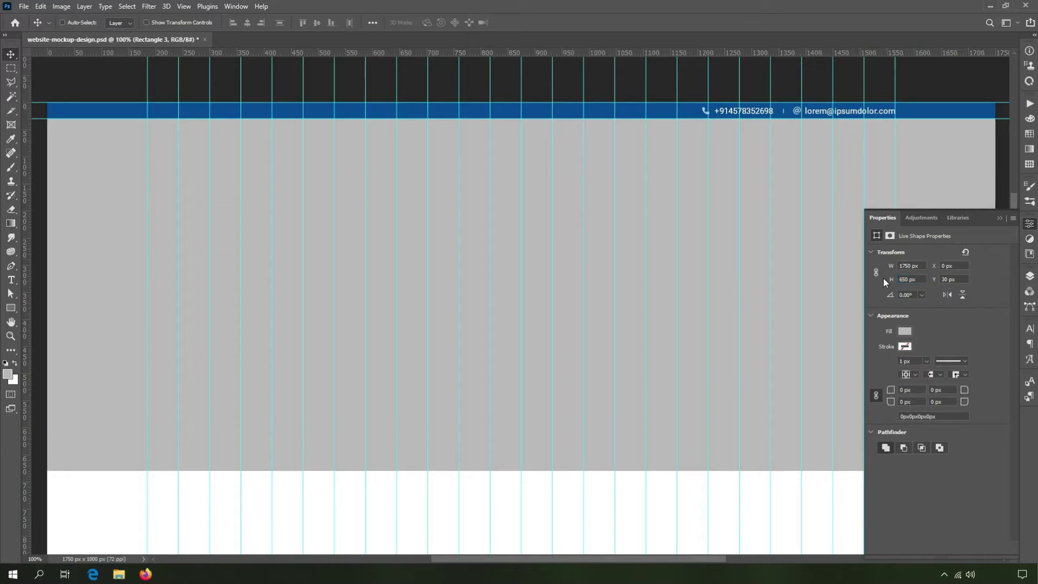
click(1000, 217)
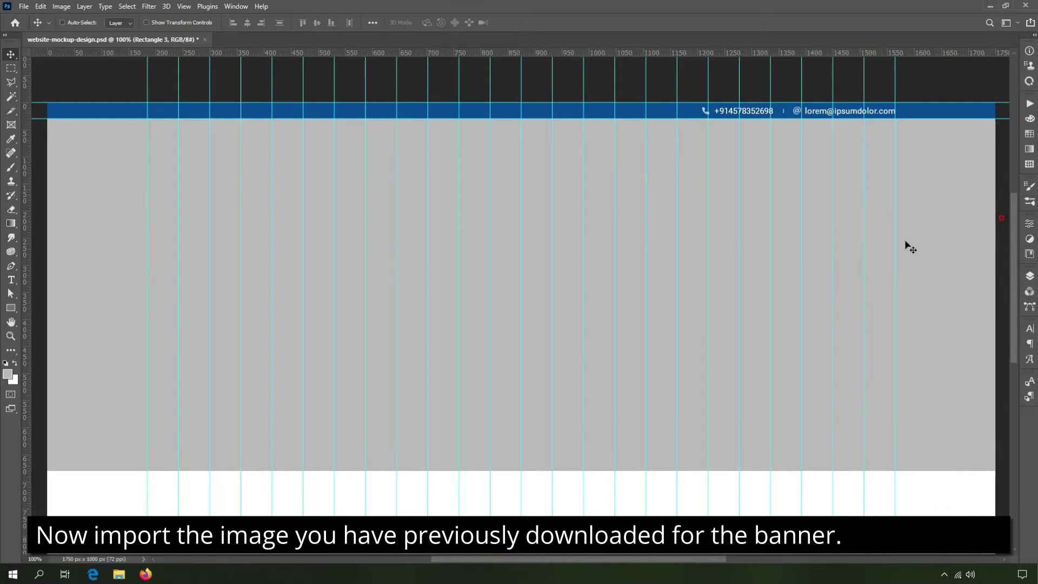
key(ctrl+s)
Place the downloaded Pexels team photo from the Desktop as an embedded image
click(24, 6)
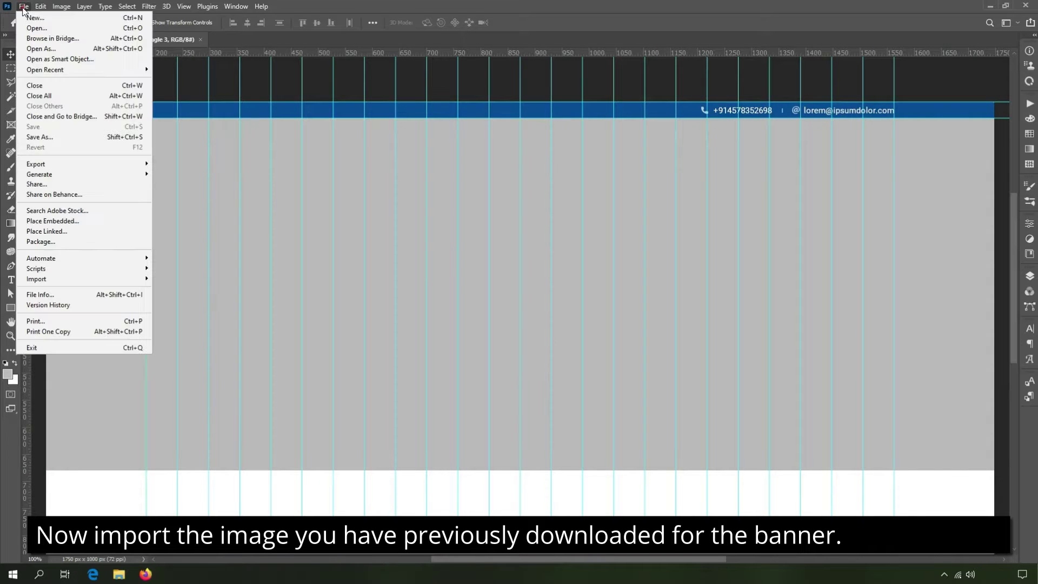
click(84, 222)
click(427, 106)
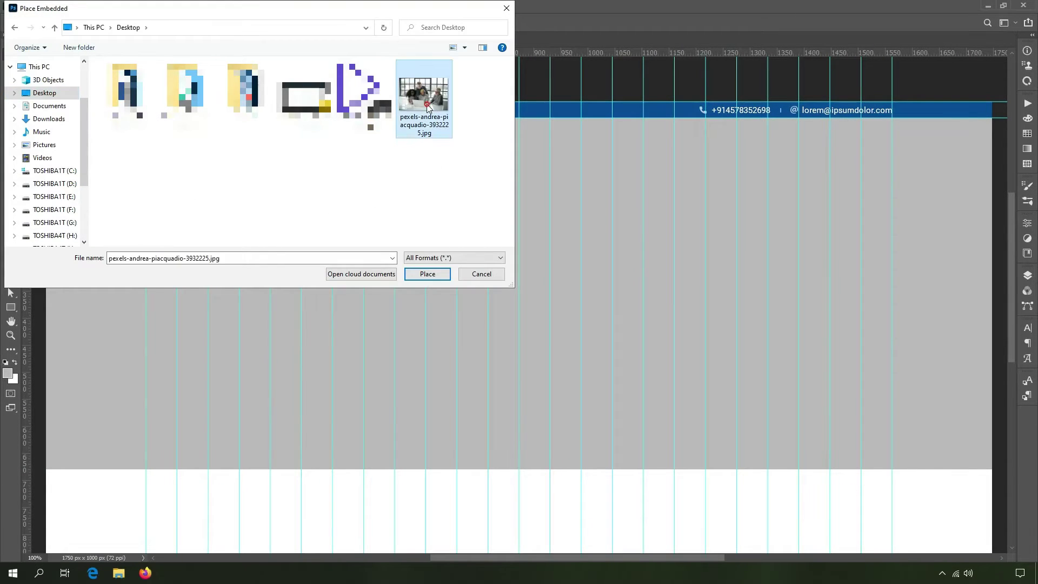
click(425, 274)
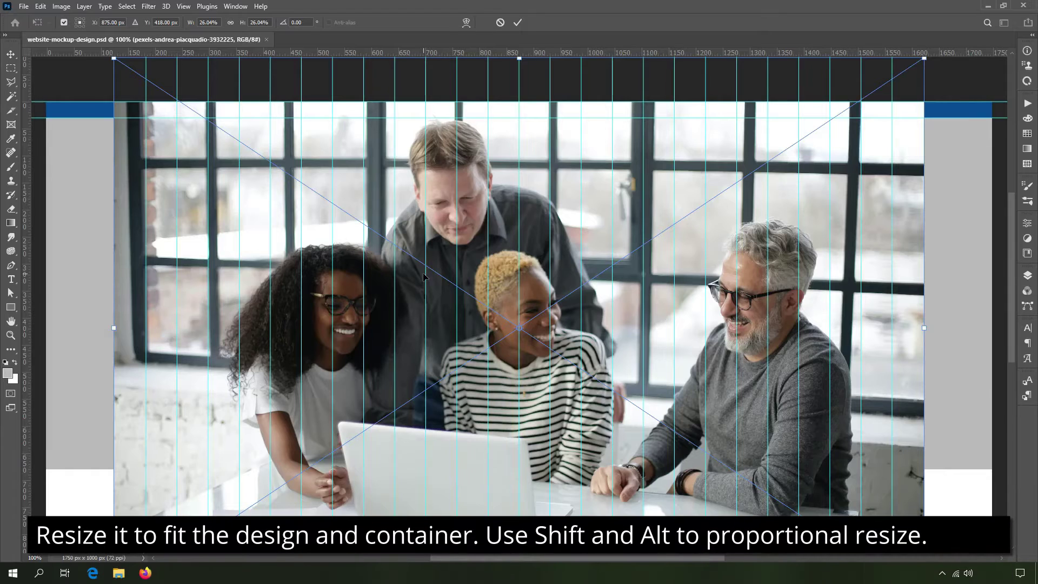
Scale the placed photo proportionally to about 1874 by 1250 px, covering the canvas width, and shift it down
alt+click(540, 307)
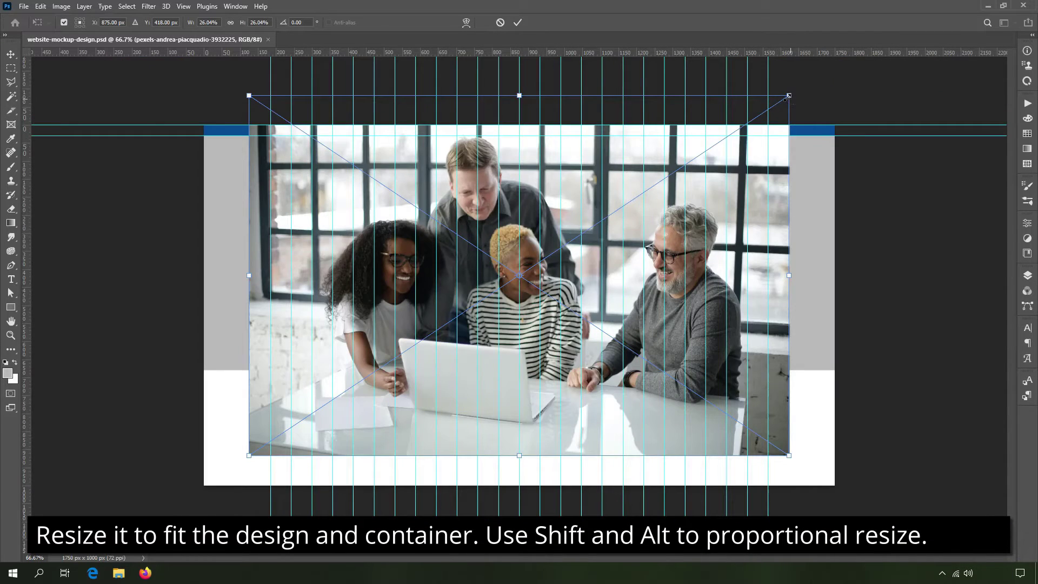
drag(789, 95, 839, 61)
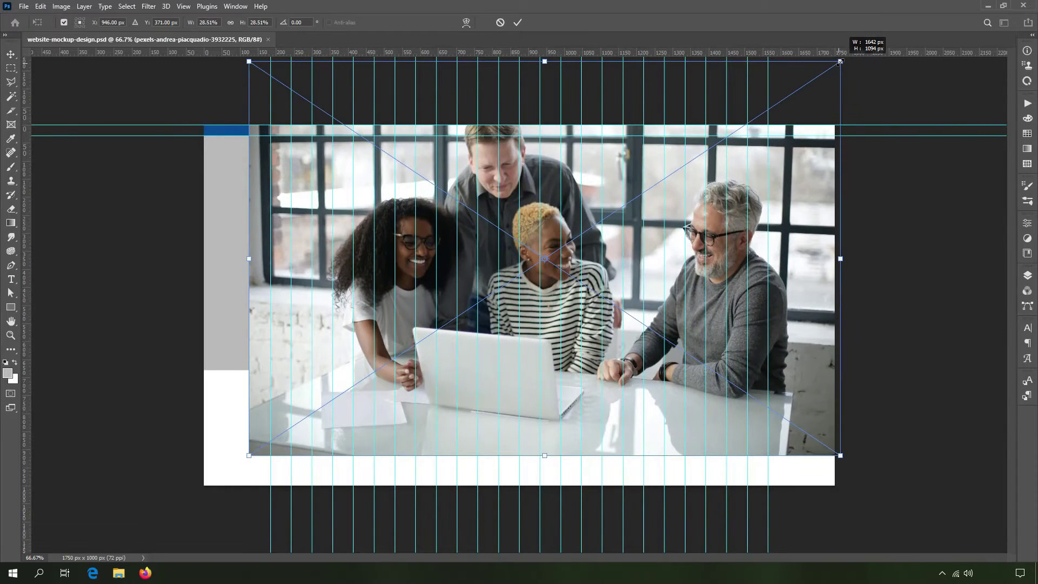
drag(839, 61, 856, 50)
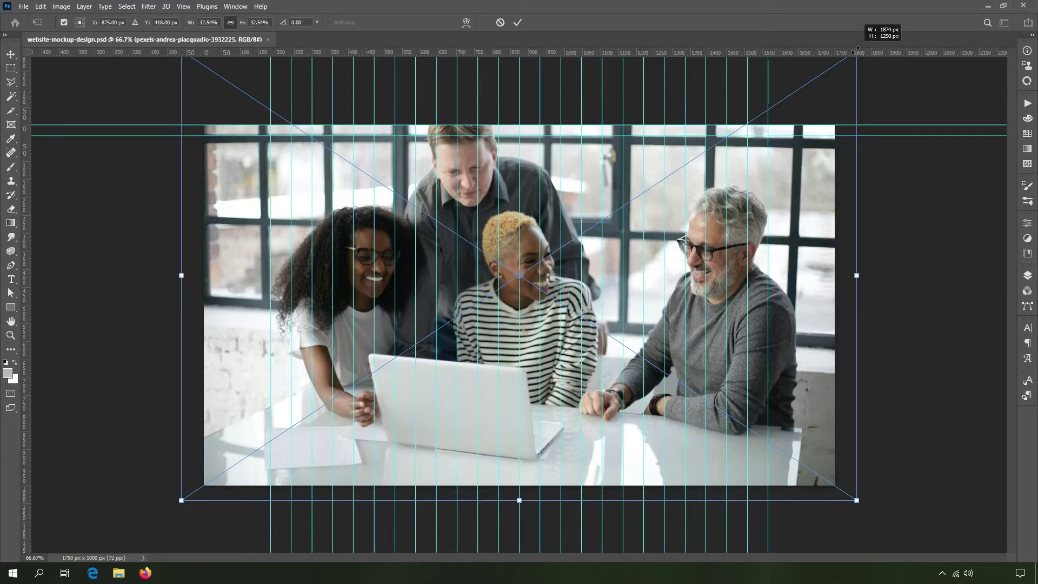
click(518, 25)
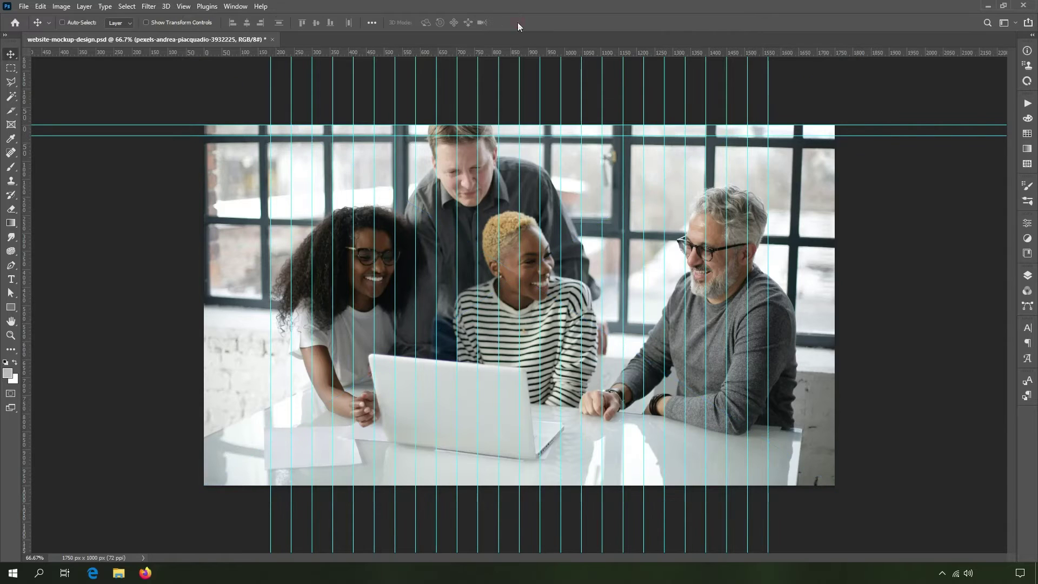
drag(492, 260, 491, 290)
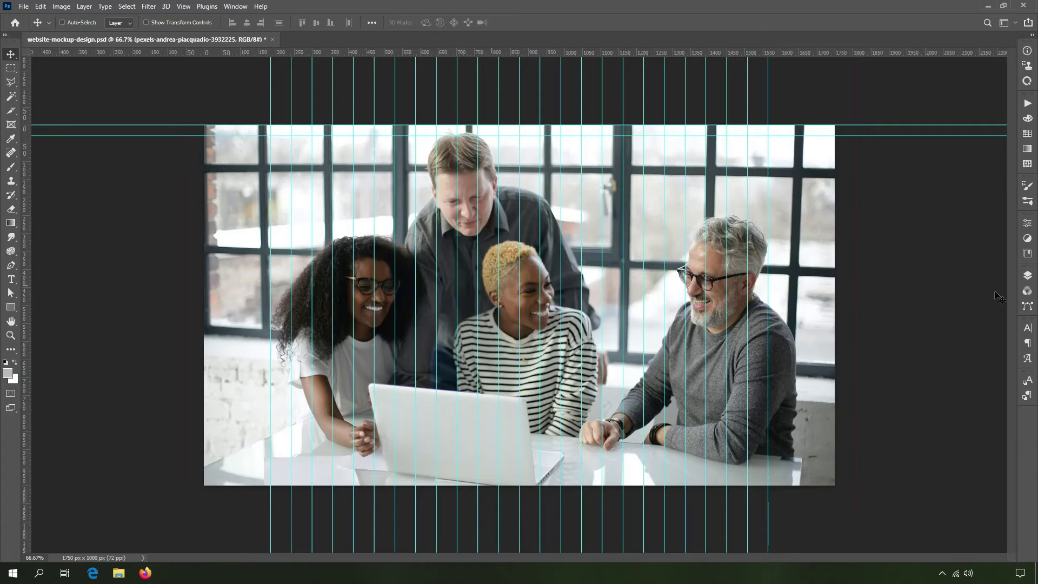
Clip the photo to the grey banner rectangle with a clipping mask and nudge it slightly downward
click(1027, 276)
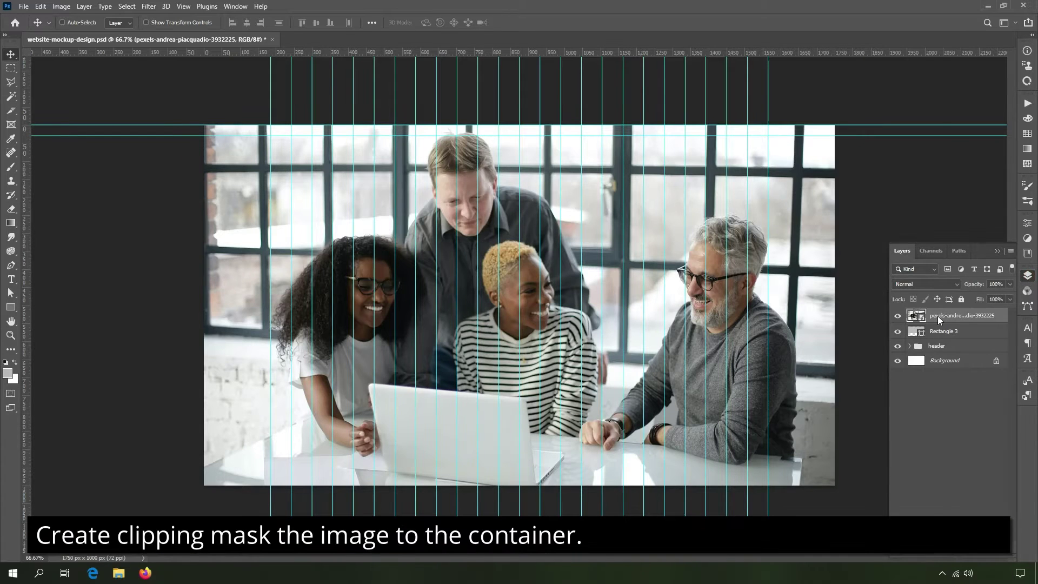
right_click(937, 316)
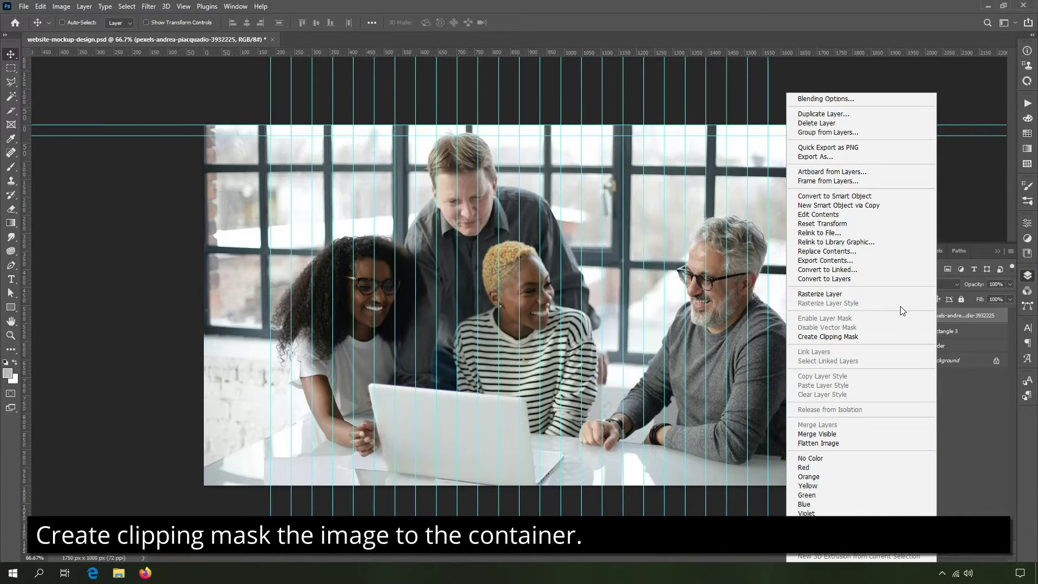
click(831, 336)
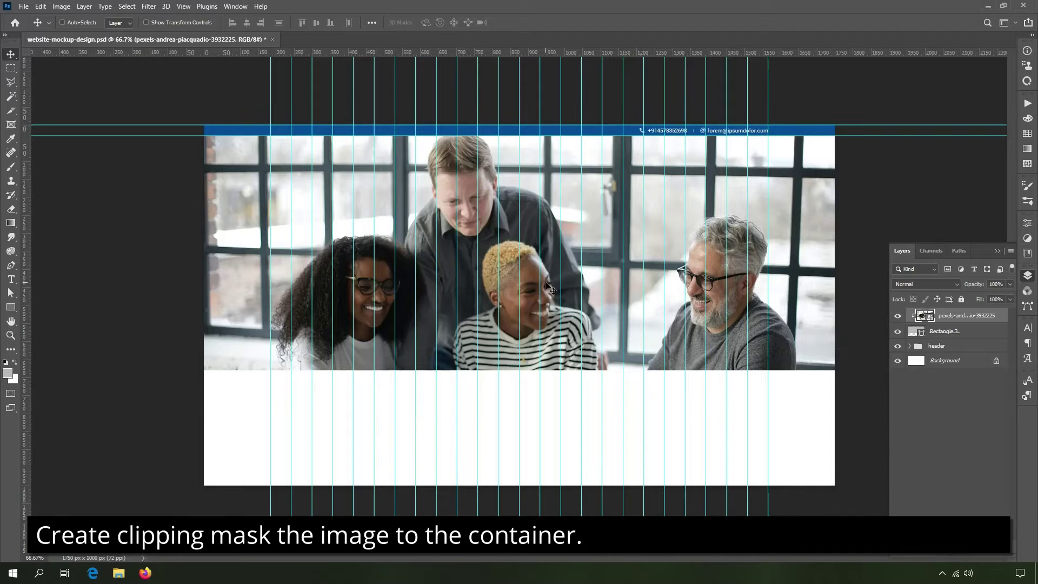
key(shift+Down)
key(shift+Down)
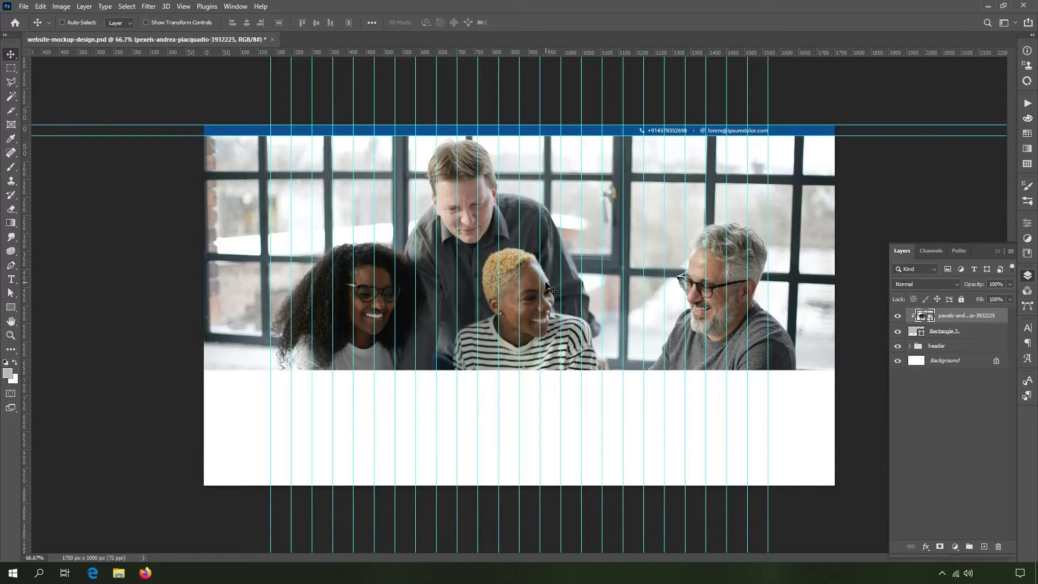
key(shift+Up)
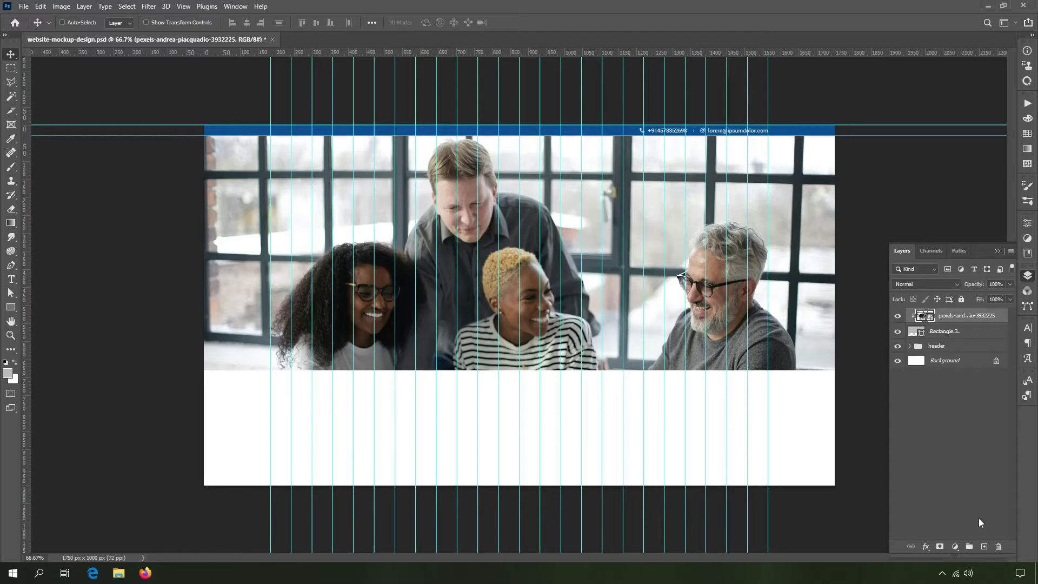
Add a new layer above the photo, clip it to the banner, and load the banner rectangle's outline as a selection
click(983, 547)
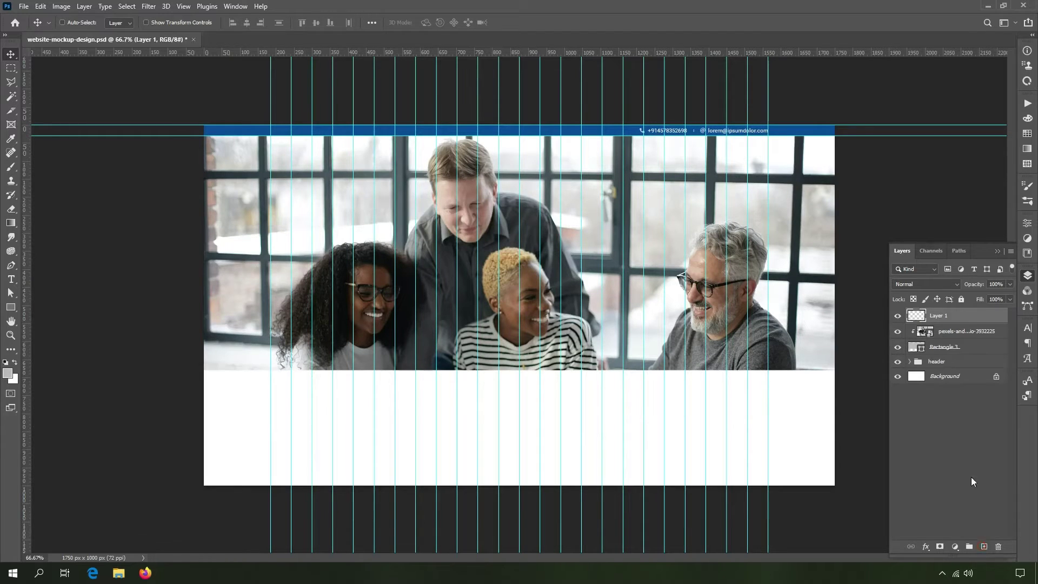
alt+click(940, 324)
ctrl+click(912, 346)
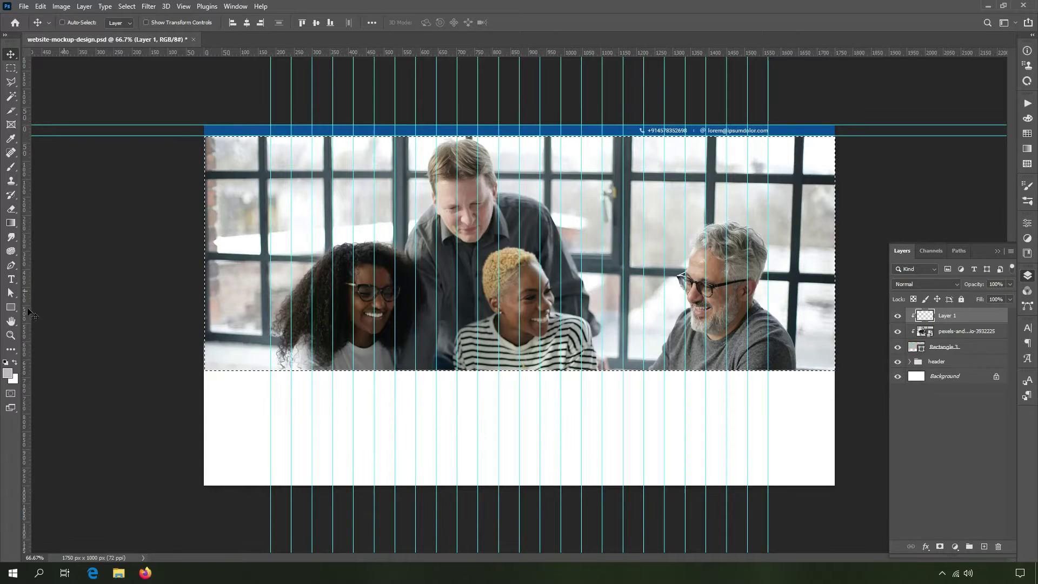
Edit the Gradient tool's gradient so both its start and end colour stops are white (ffffff)
click(11, 222)
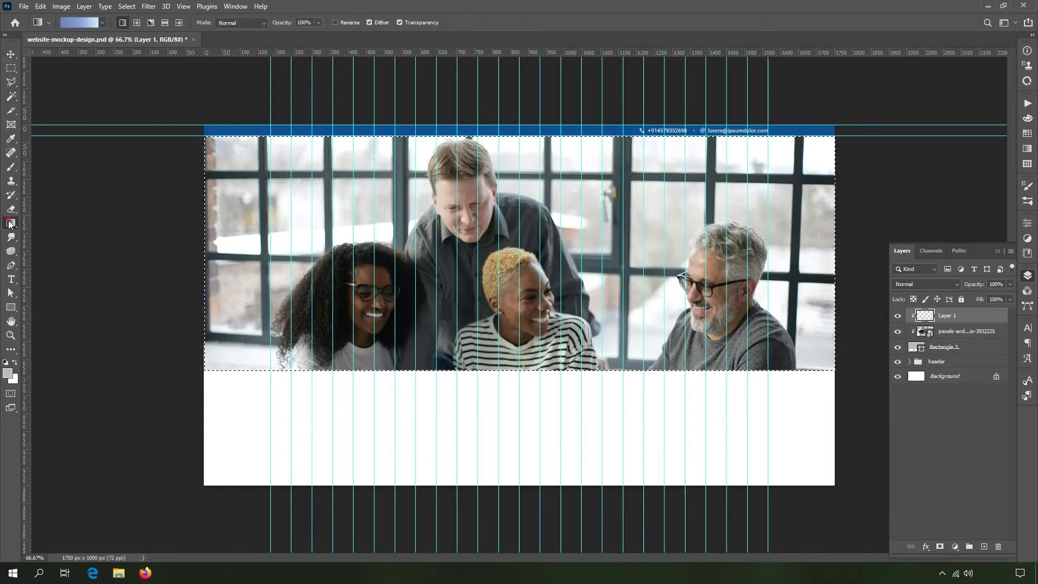
click(78, 19)
drag(713, 459, 669, 469)
click(605, 459)
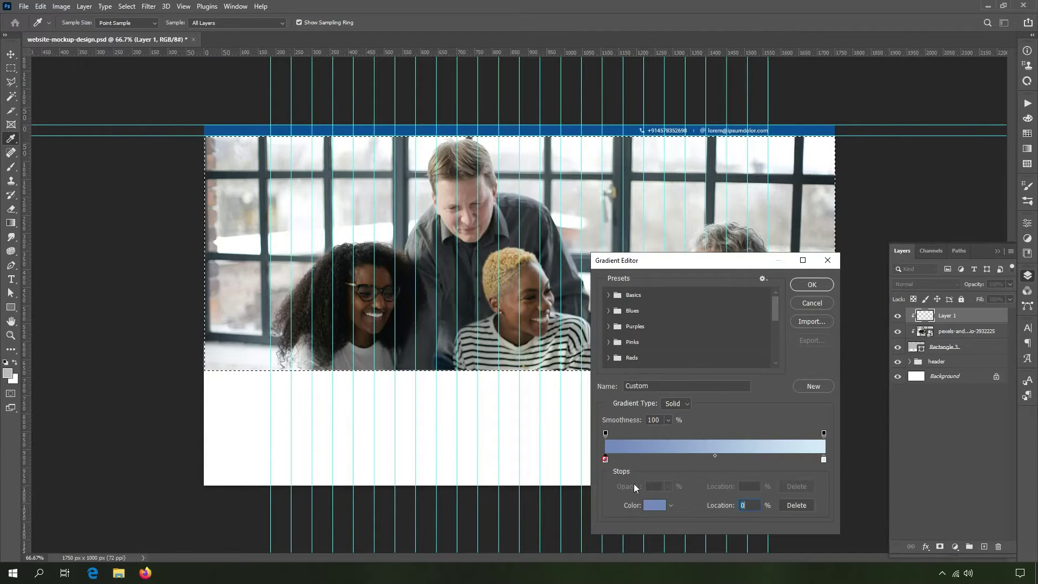
click(654, 504)
click(674, 266)
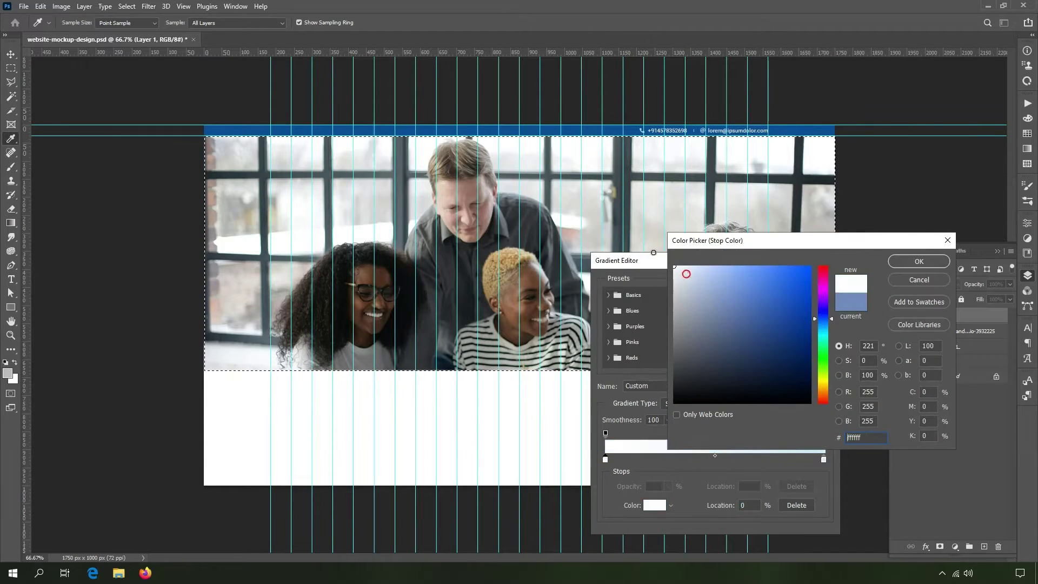
click(919, 261)
click(823, 460)
click(654, 505)
click(674, 267)
click(914, 262)
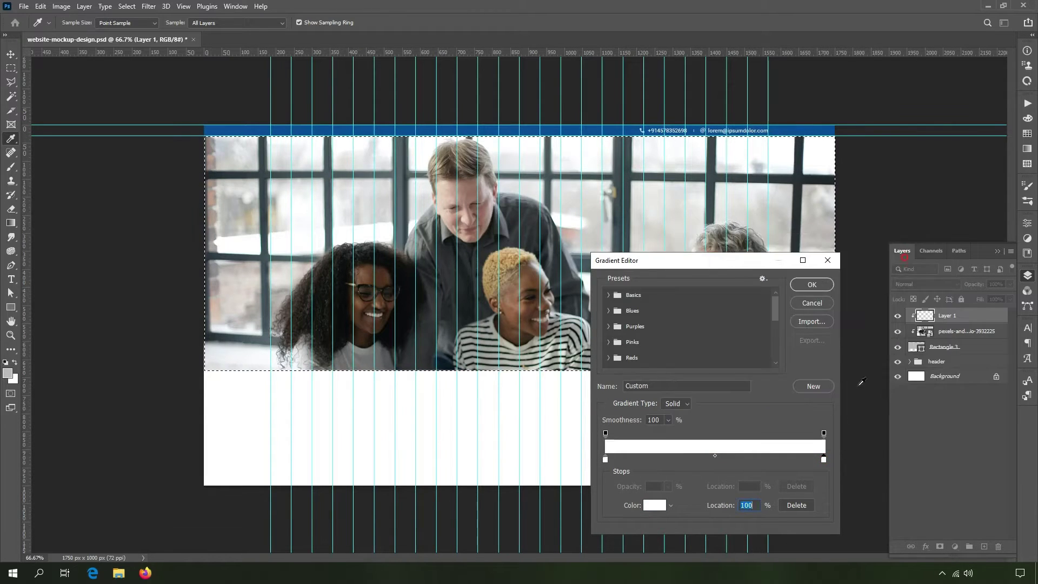
Set the gradient's end opacity stop to 0% and accept the white-to-transparent gradient
click(824, 434)
text(0)
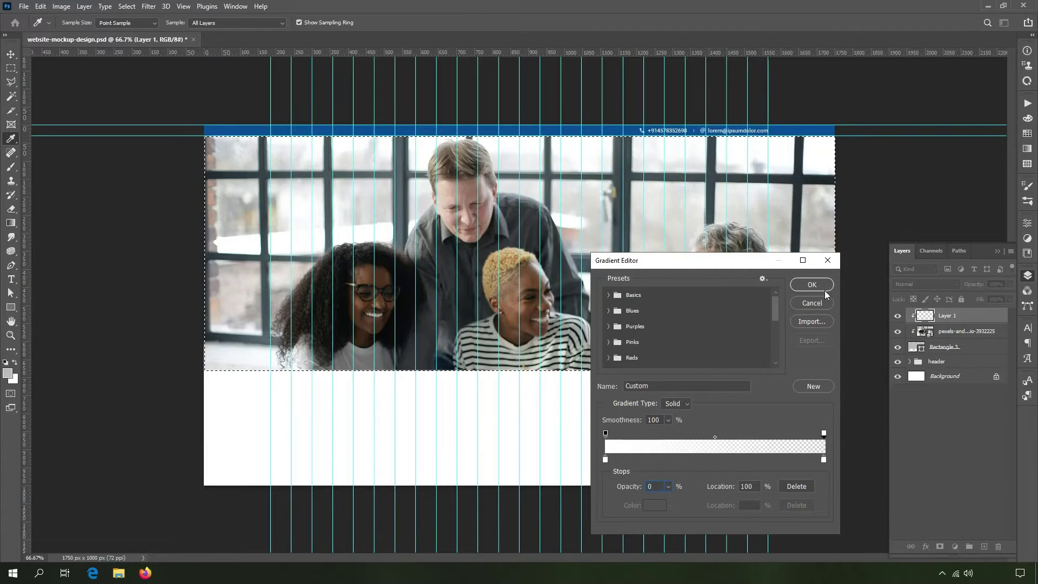
click(811, 285)
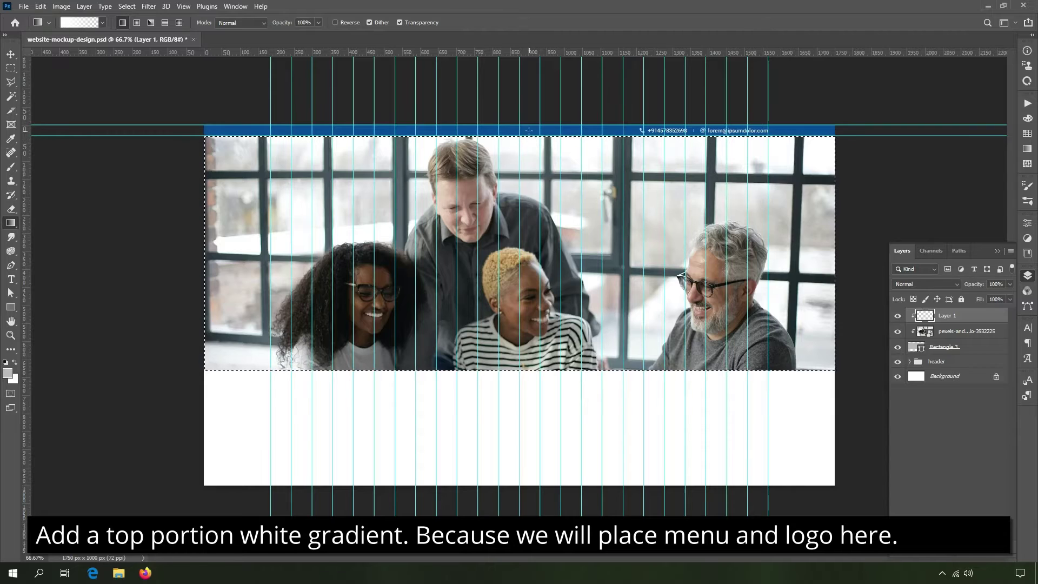
Draw the white-to-transparent gradient downward from the banner's upper edge to about its middle, and deselect
drag(529, 131, 523, 276)
drag(527, 317, 527, 318)
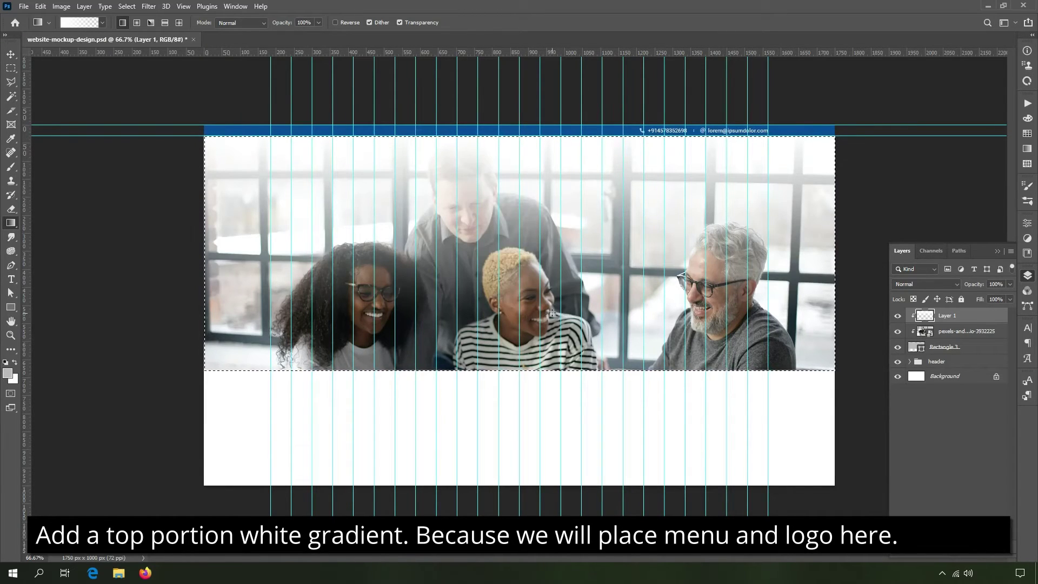
key(ctrl+d)
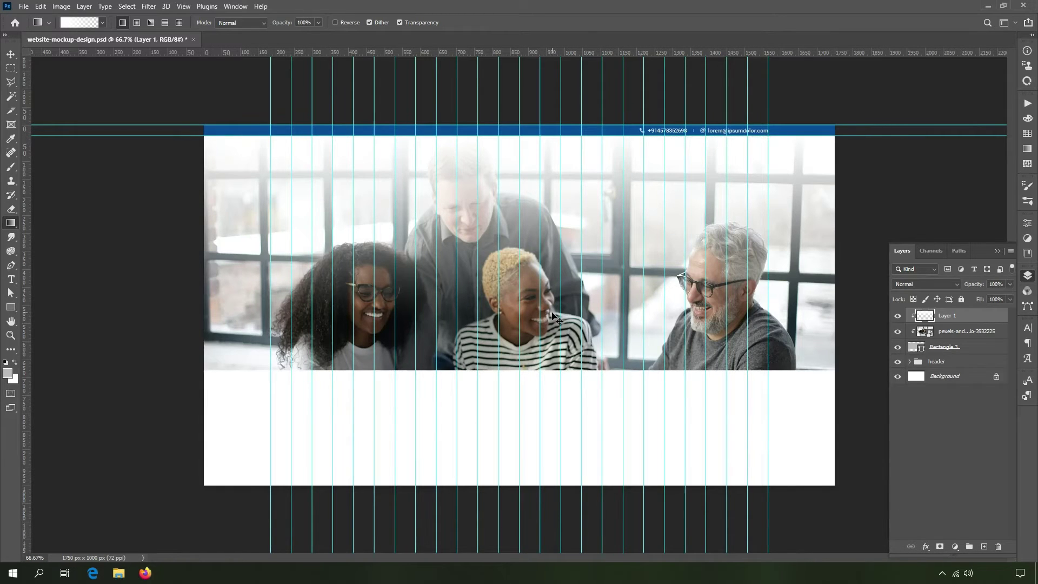
Set the gradient layer's opacity to 90% and hide the guides
click(11, 54)
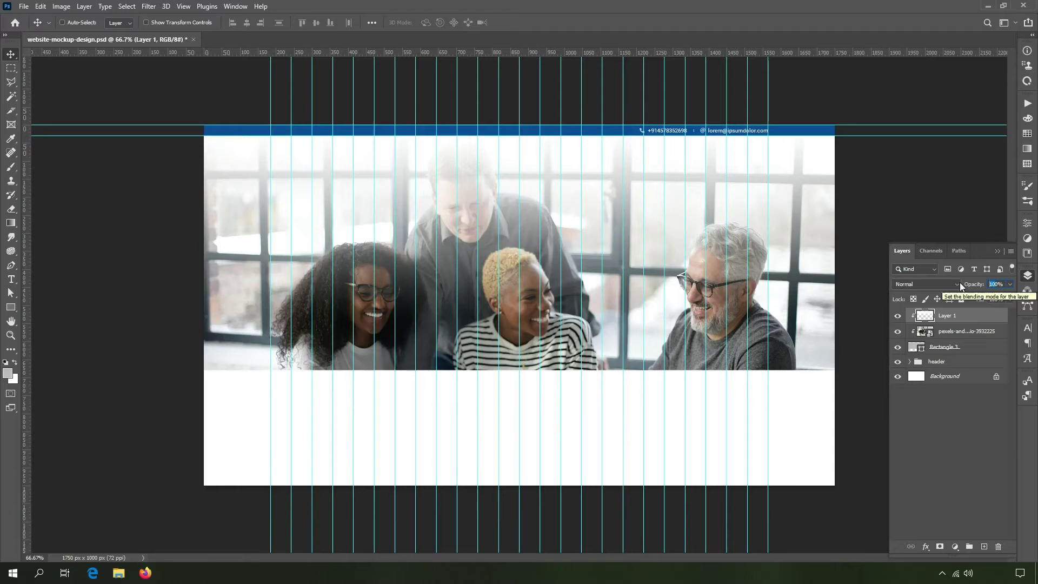
text(80)
key(Return)
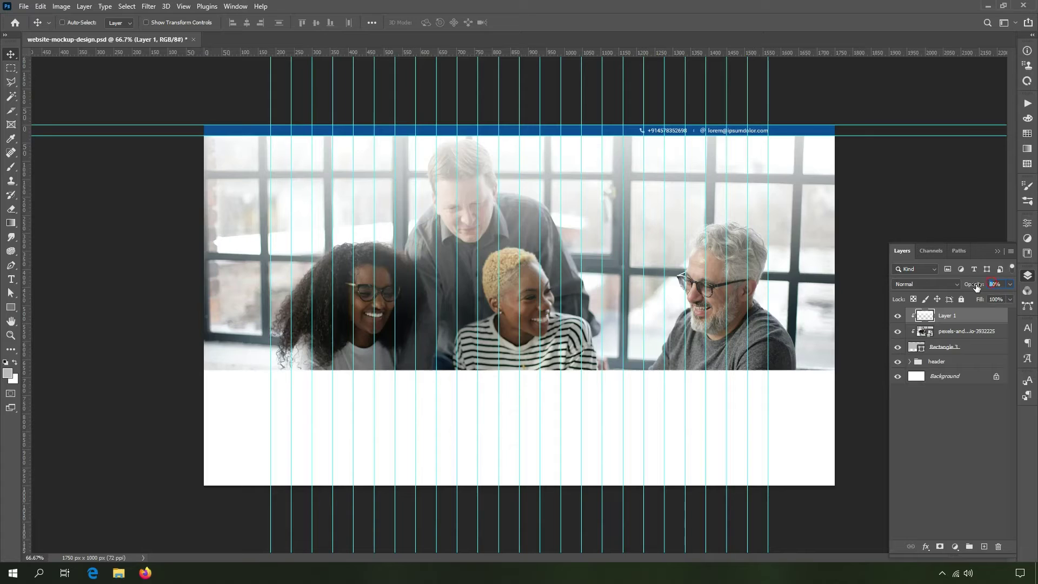
text(90)
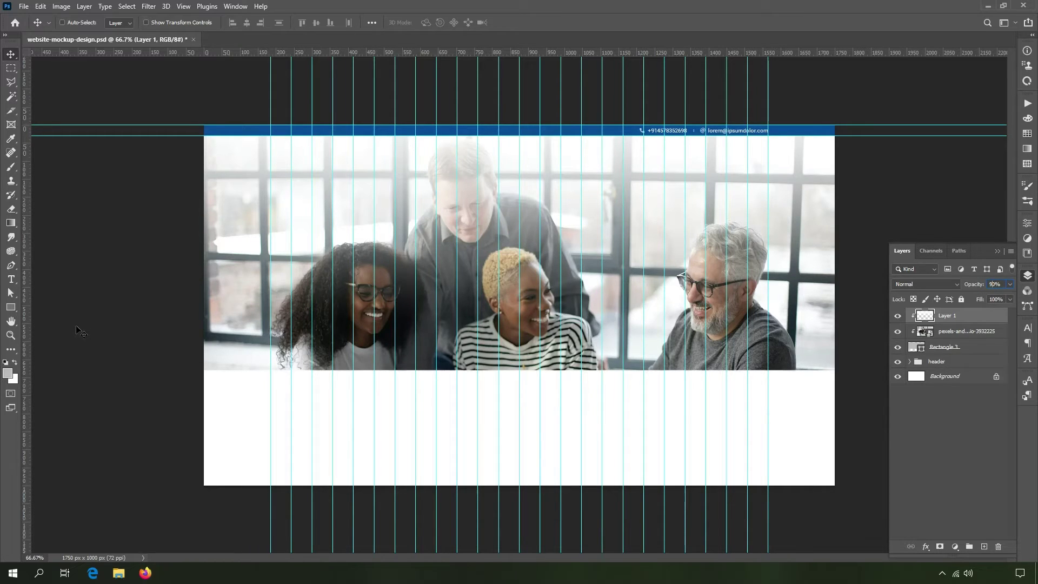
key(ctrl+semicolon)
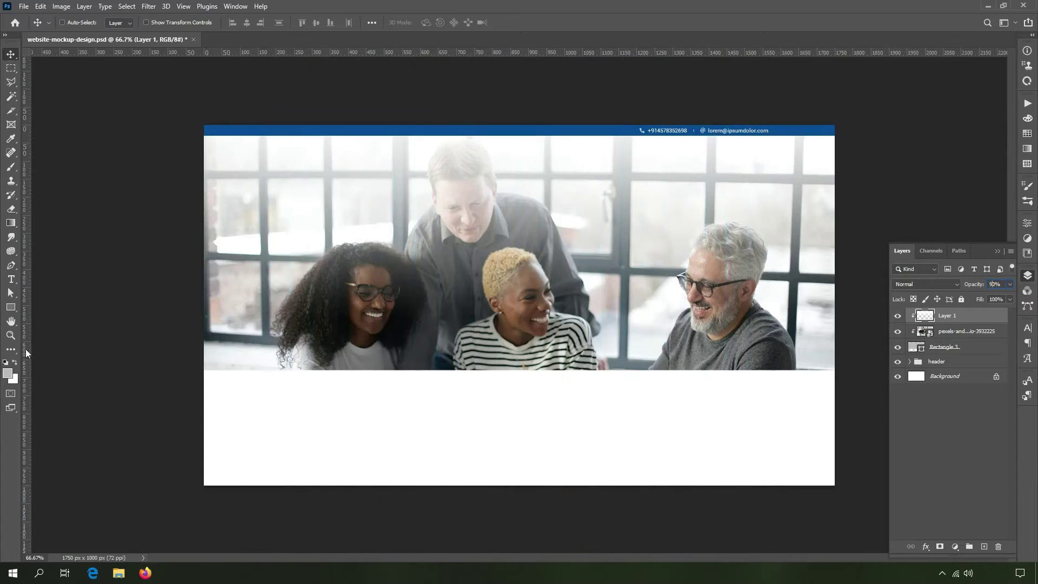
Activate the Horizontal Type tool and set the foreground text colour to black
double_click(14, 336)
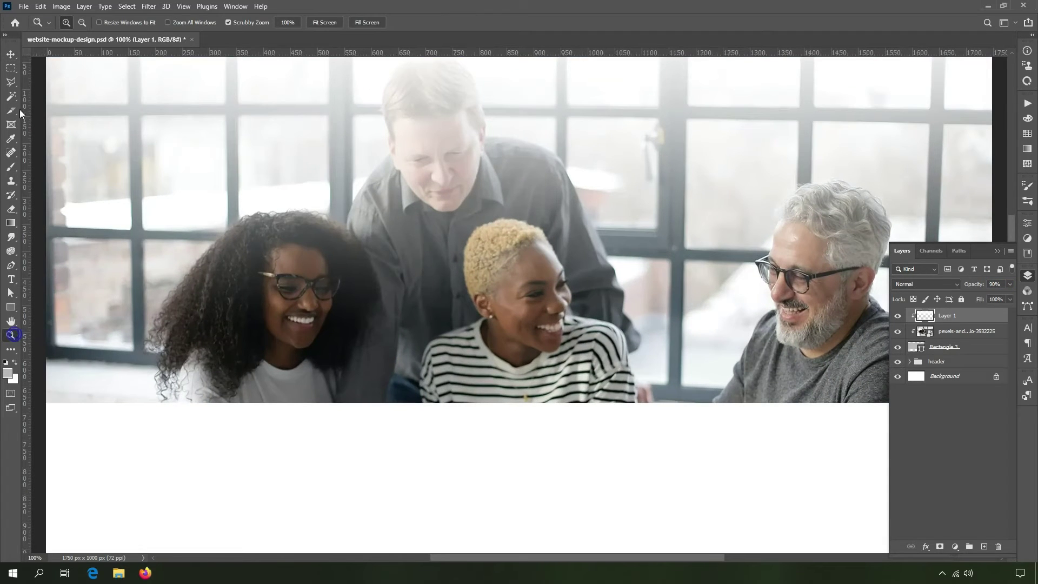
drag(582, 216, 581, 239)
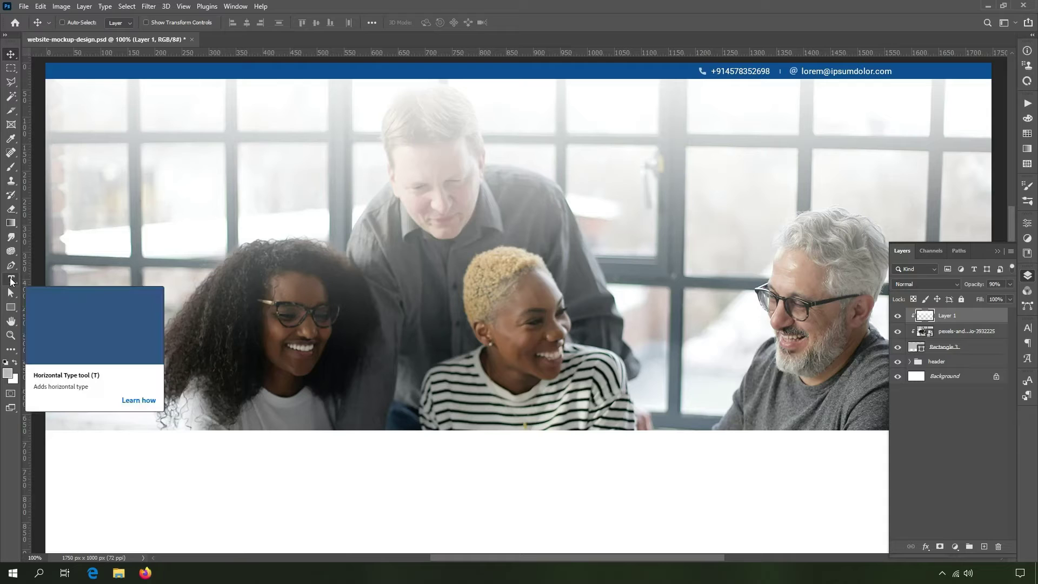
click(11, 279)
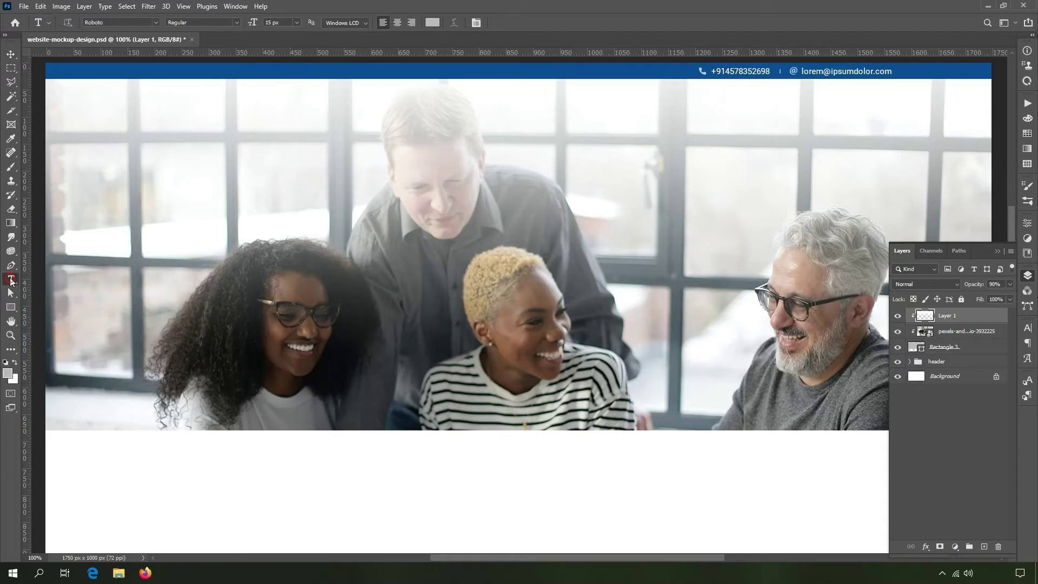
click(8, 374)
drag(682, 390, 640, 425)
click(903, 261)
Add the menu text "Home About Us Services Testimonial Contact Us" in 15 px Roboto over the faded upper part of the banner
click(365, 113)
text(Home A)
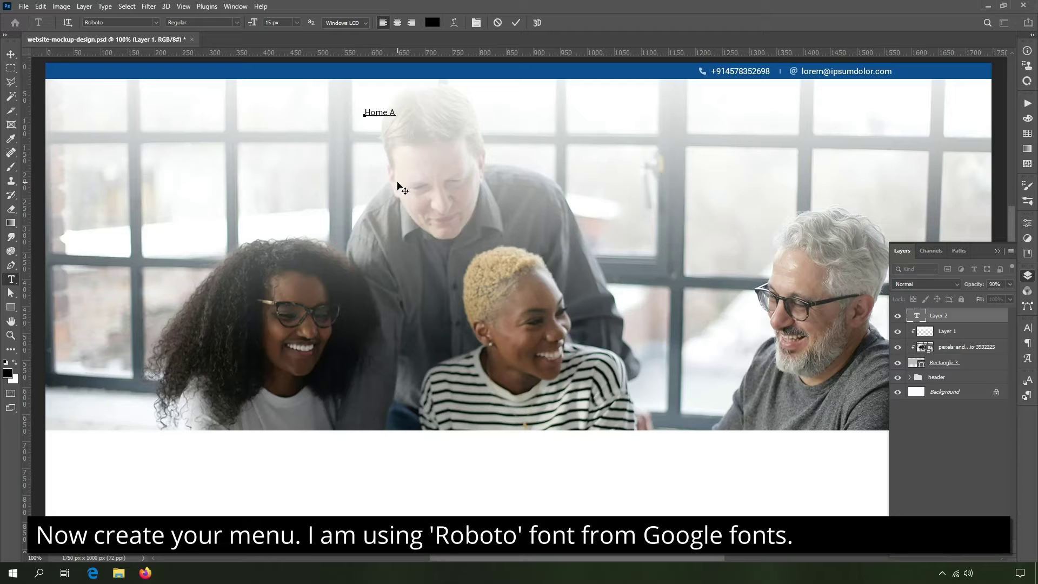
text(bout)
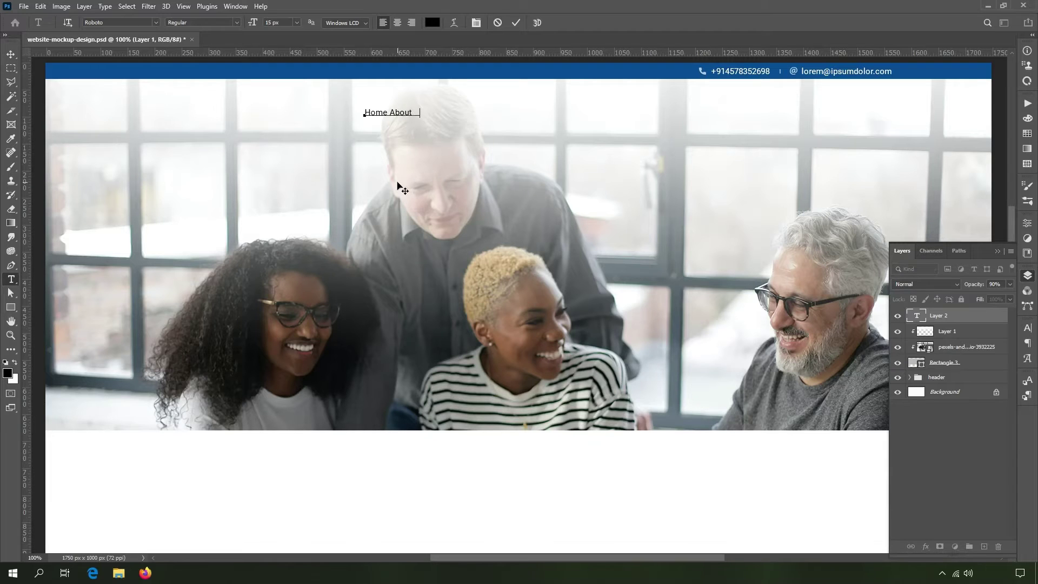
text( Us S)
text(Con )
text(act Us)
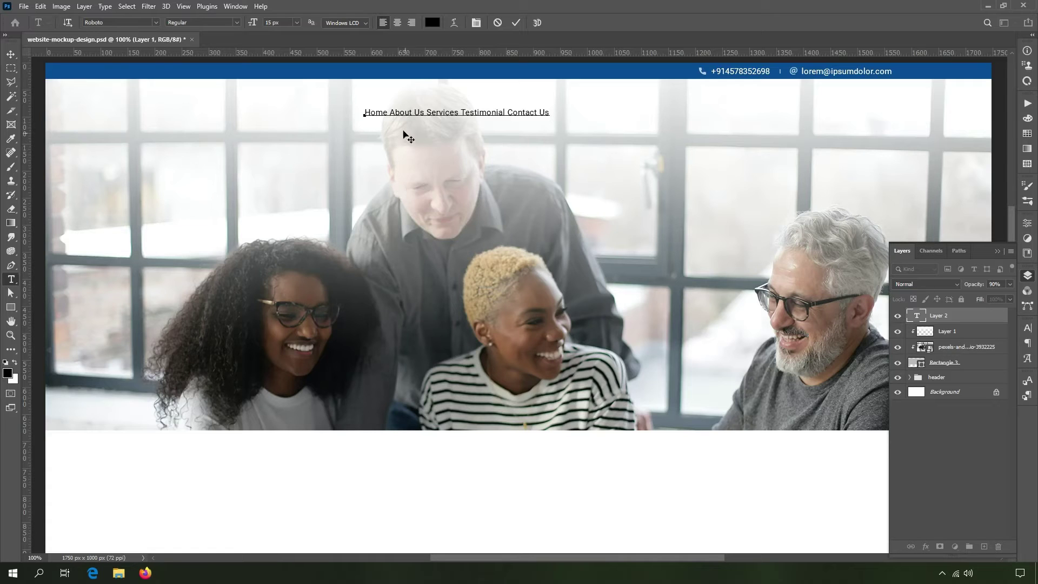
Widen the gap between Home and About Us in the menu text with extra spaces
click(389, 113)
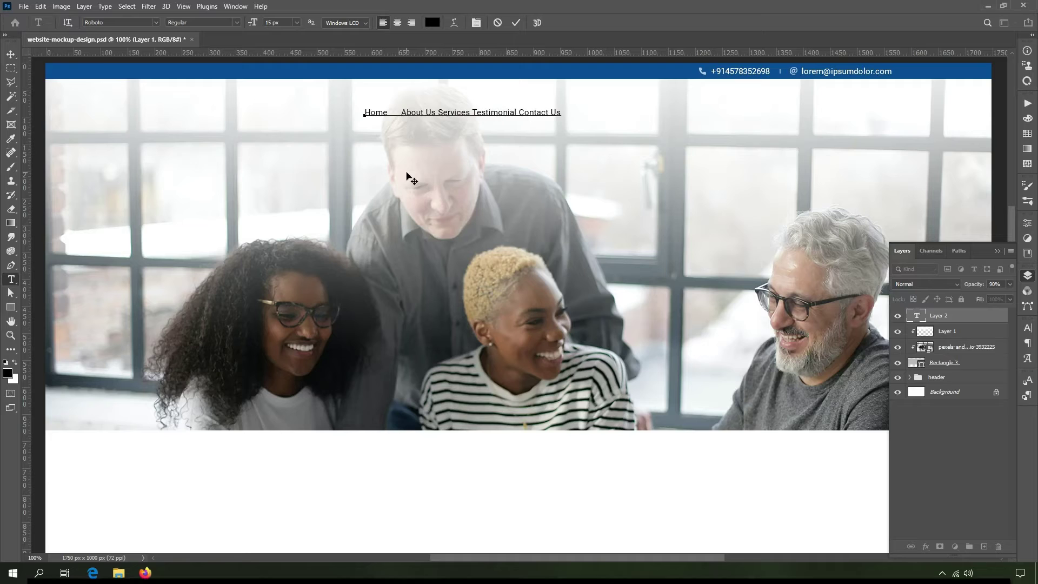
drag(401, 113, 387, 113)
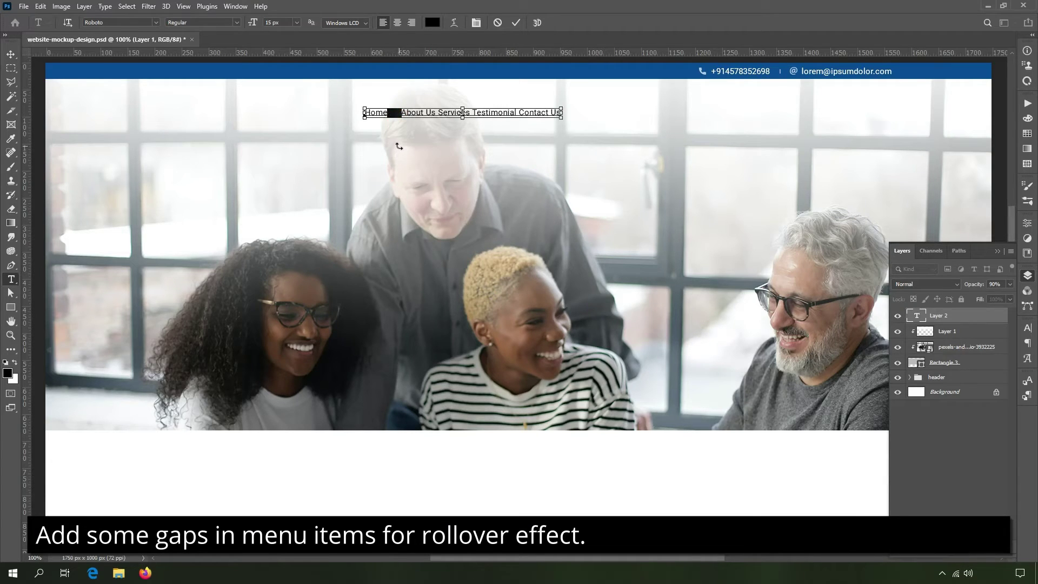
click(403, 112)
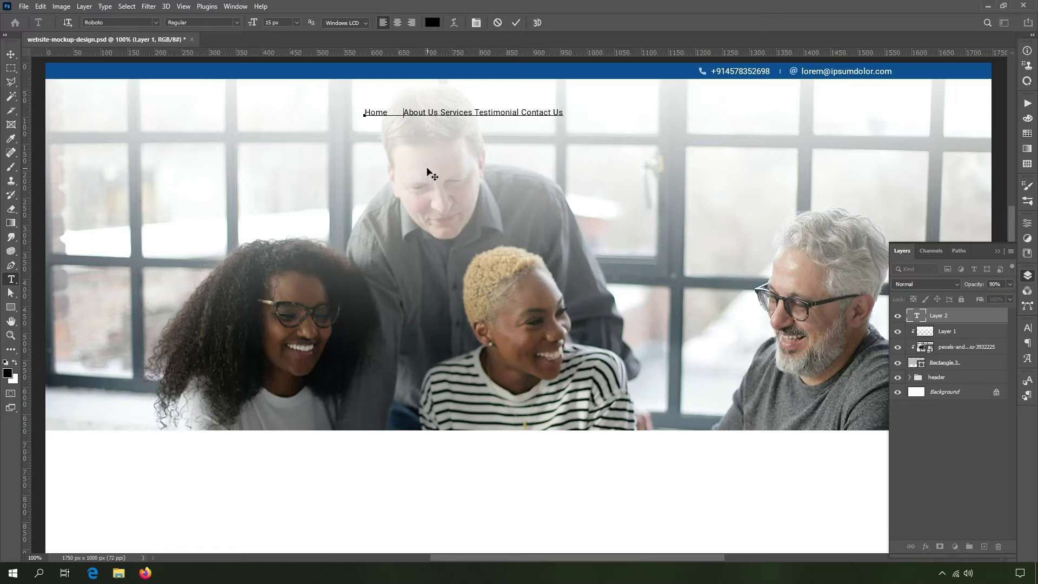
drag(407, 113, 385, 111)
key(ctrl)
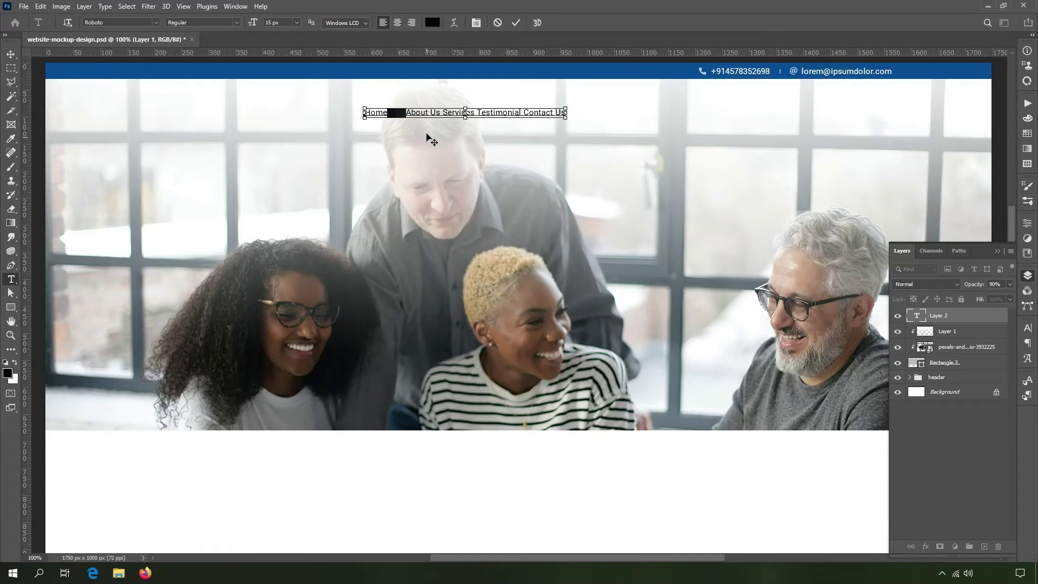
Insert the same wide gap before Services, Testimonial and Contact Us, and commit the menu text
click(441, 112)
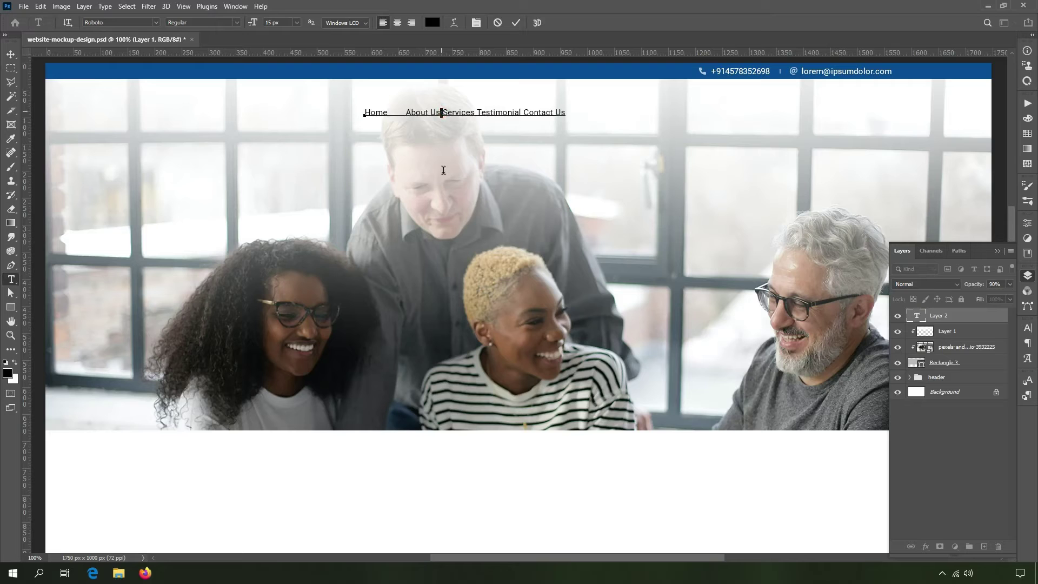
click(493, 112)
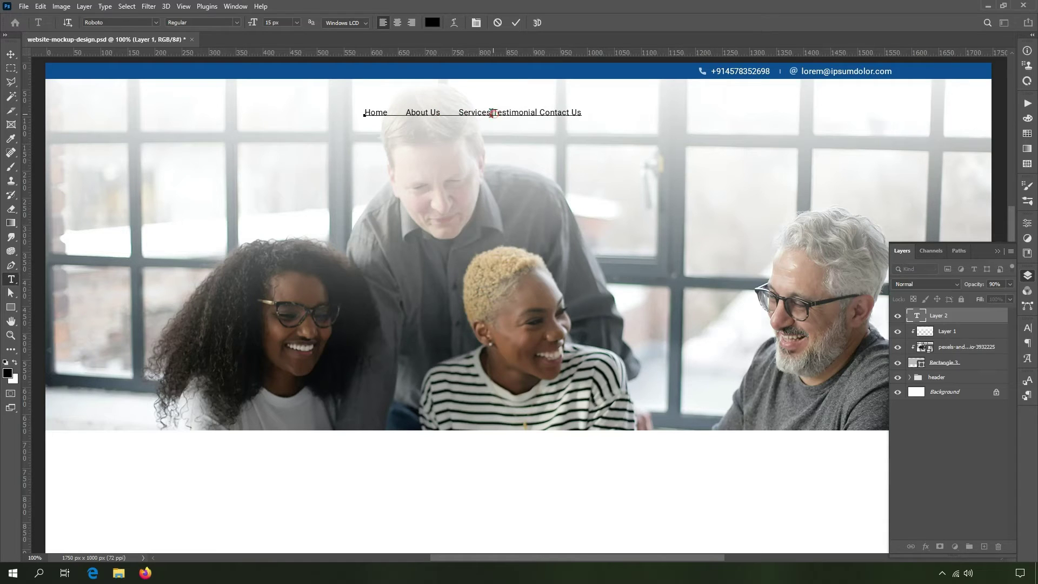
click(555, 112)
click(568, 150)
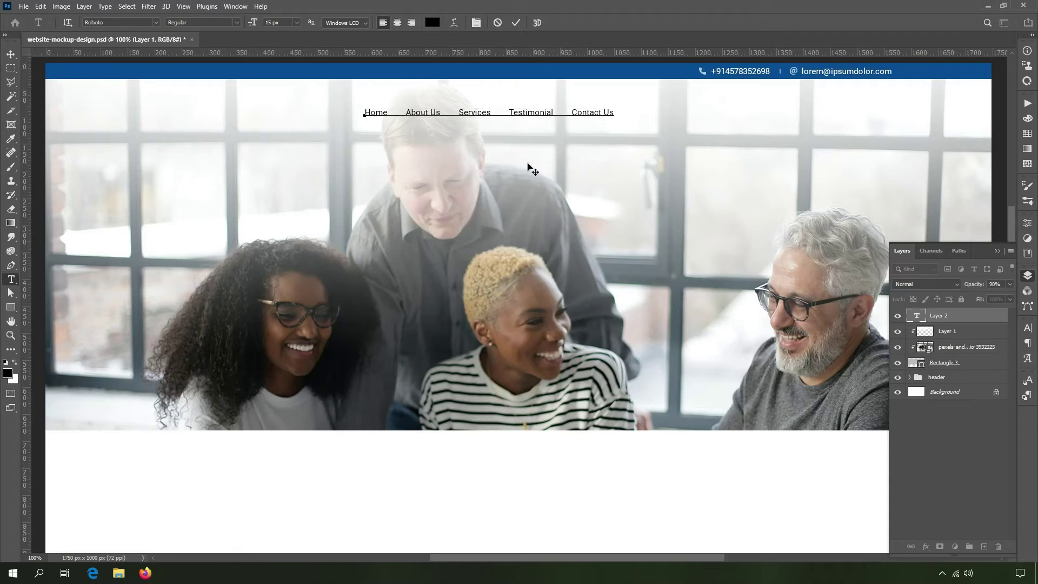
click(10, 54)
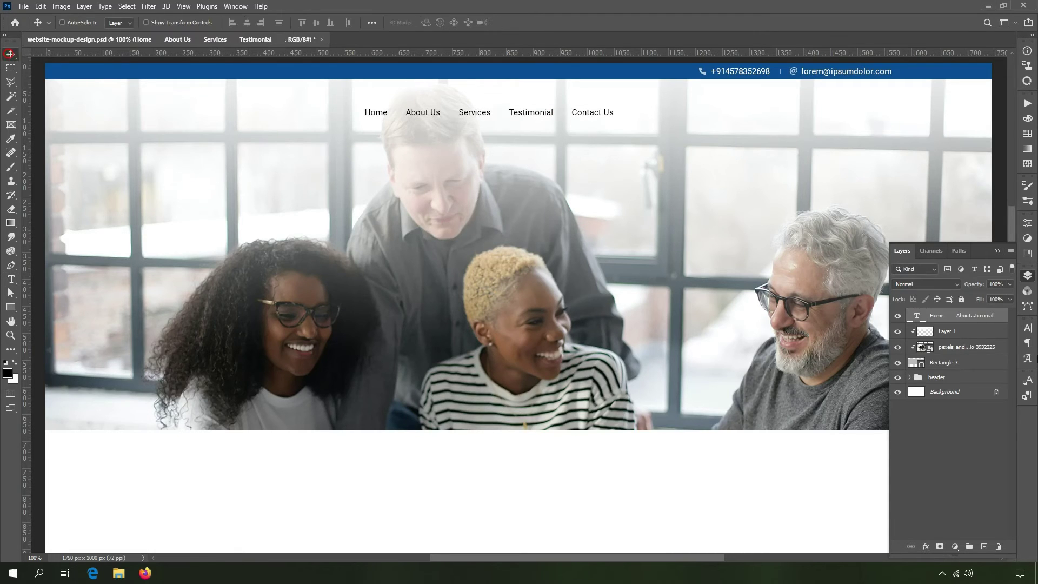
Set the menu text to 17 px with the Regular font style
click(1027, 327)
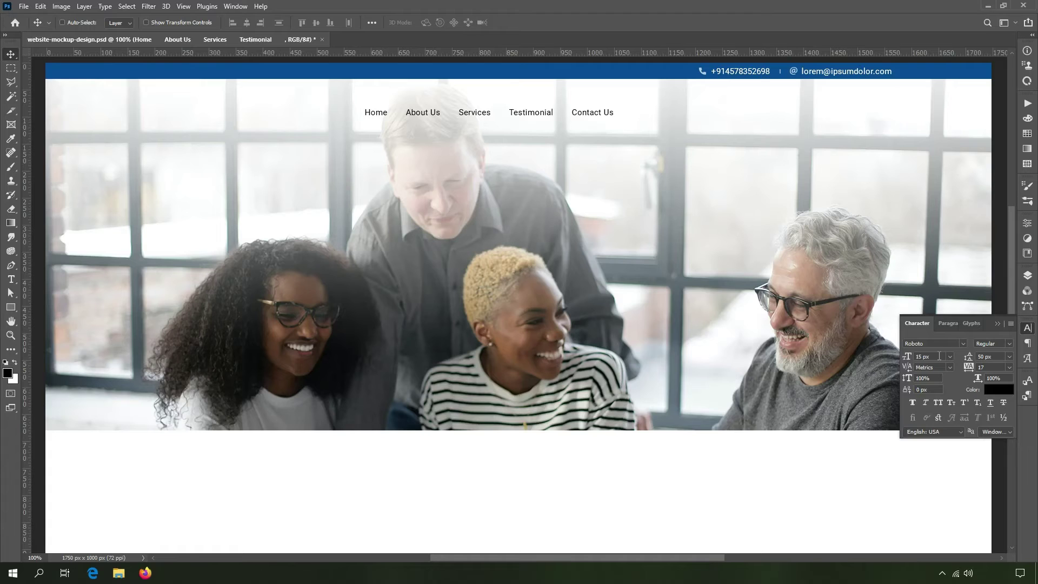
key(Up)
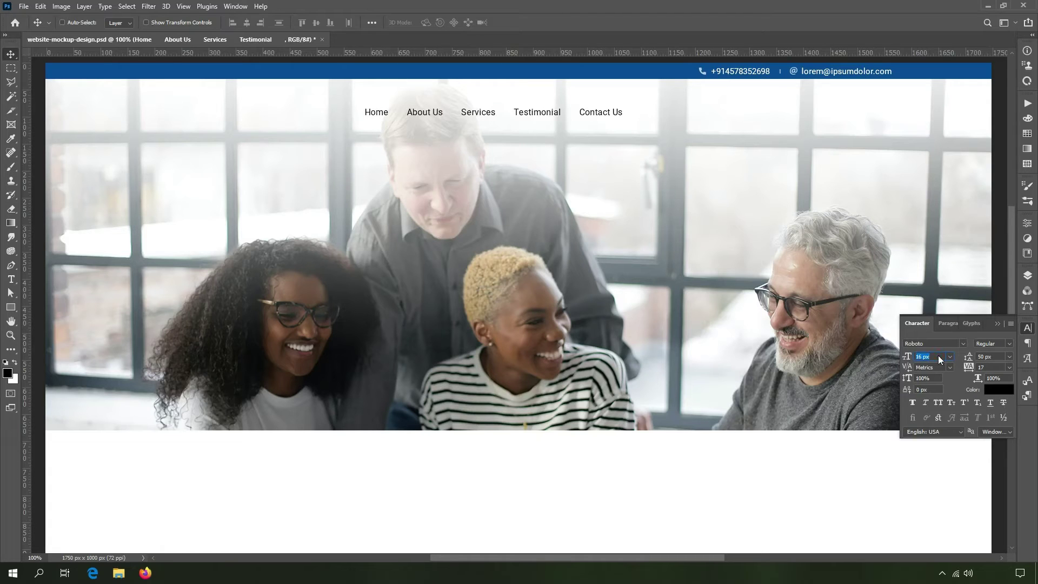
click(1009, 344)
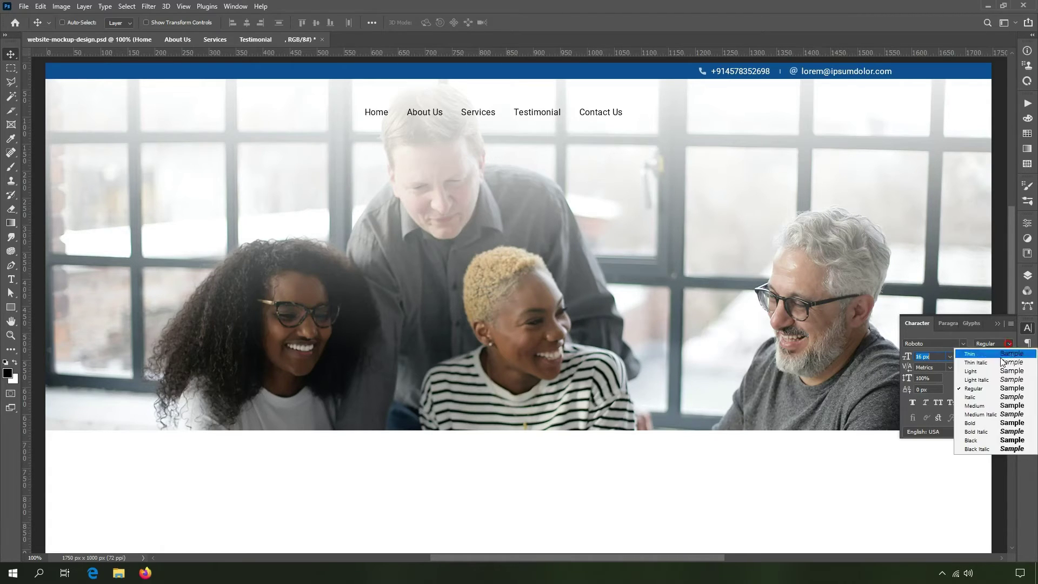
click(978, 405)
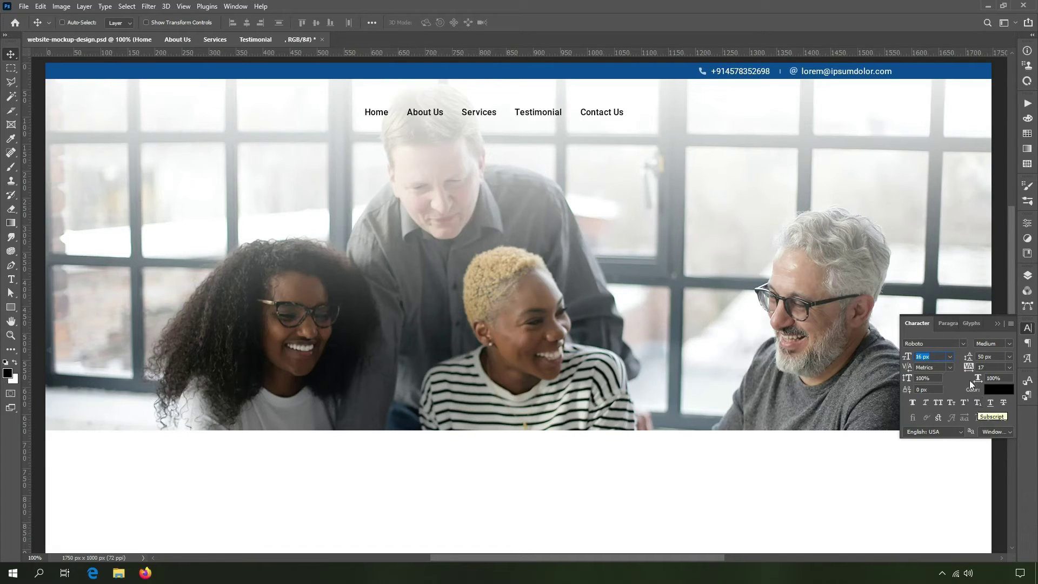
key(Up)
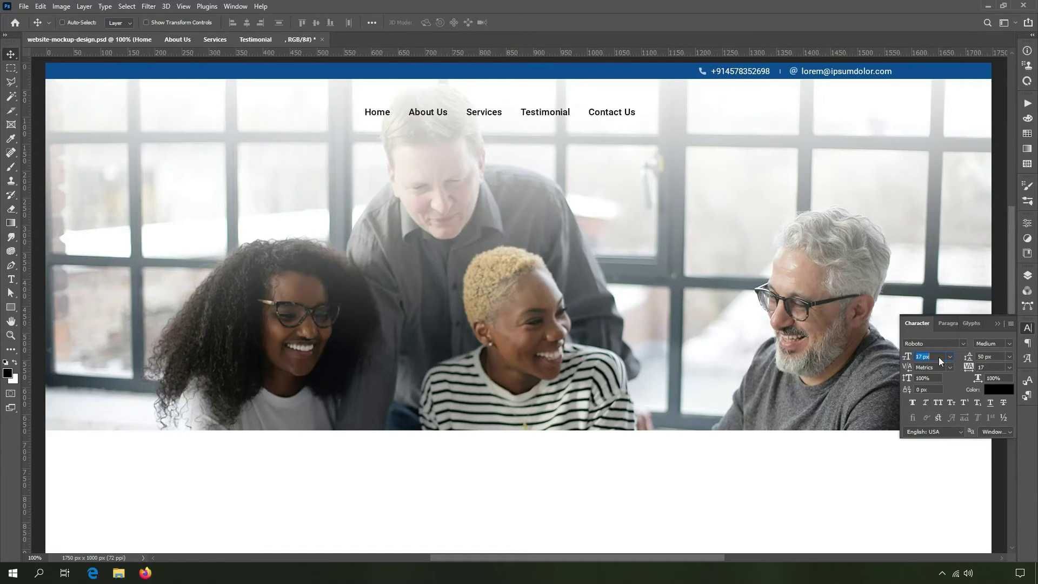
click(1010, 344)
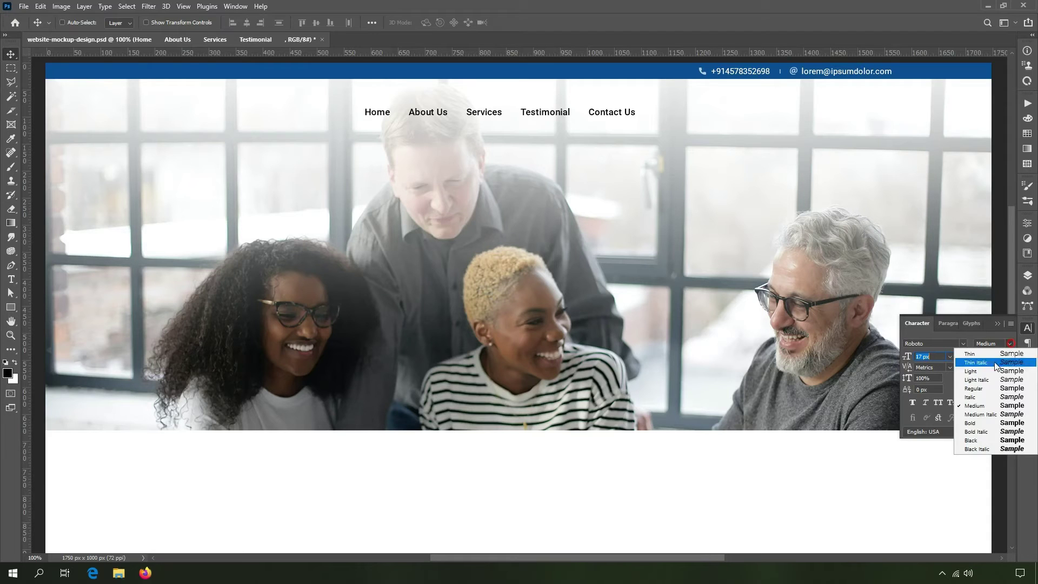
click(975, 388)
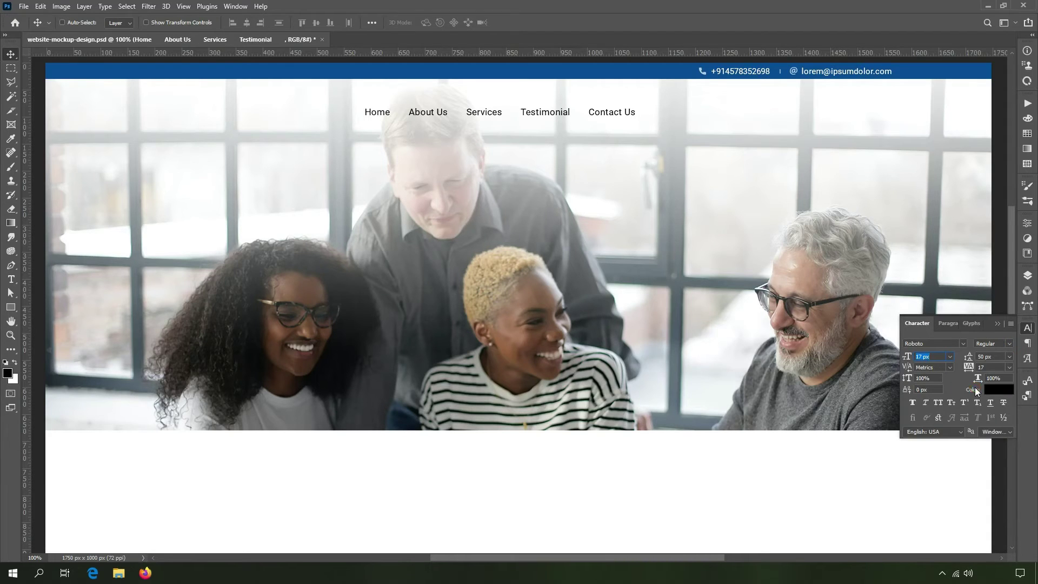
Add a drop shadow to the menu text layer and set its blend mode to Normal
click(1027, 275)
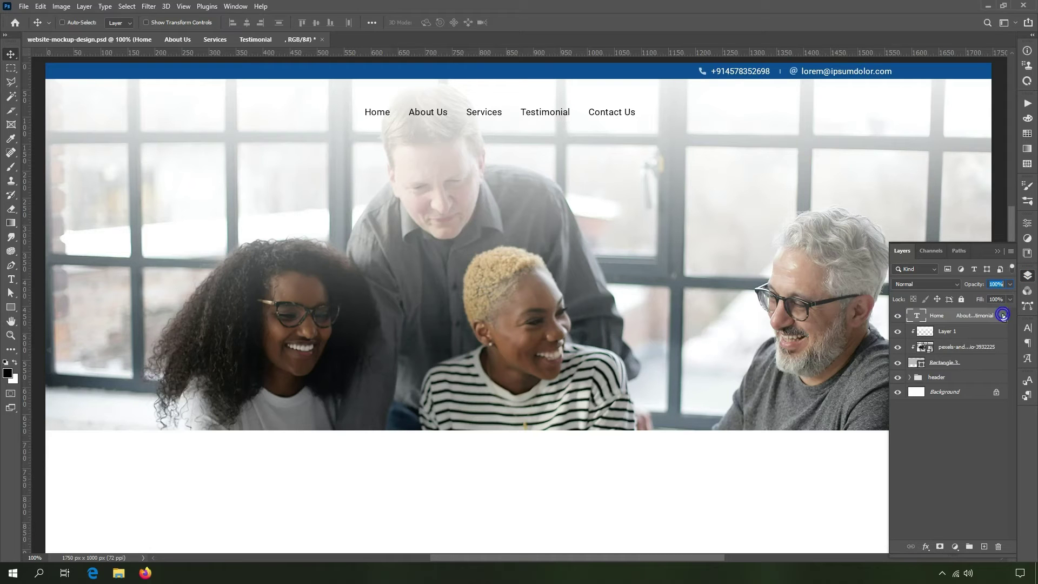
double_click(1003, 317)
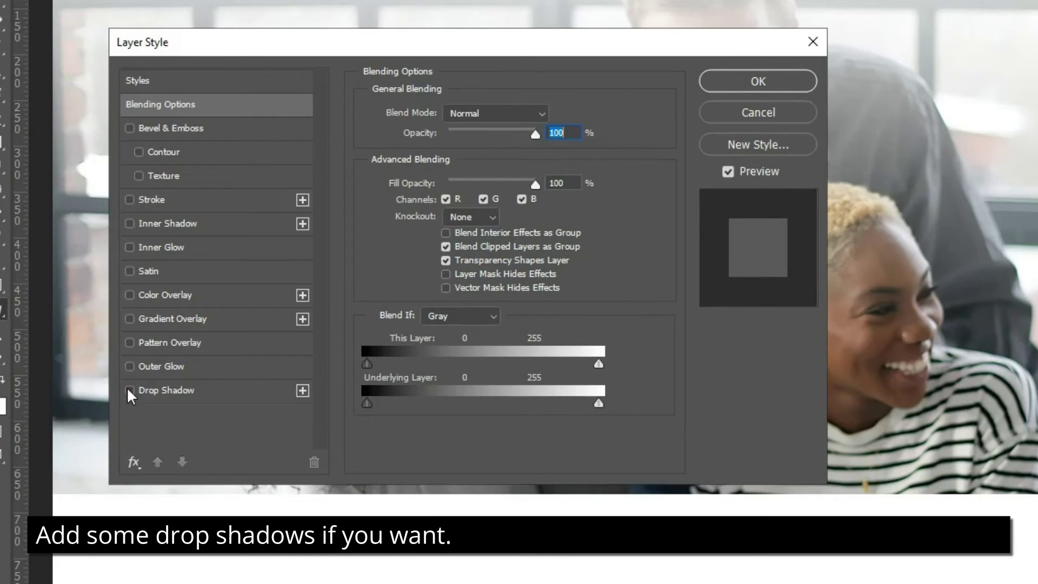
click(129, 389)
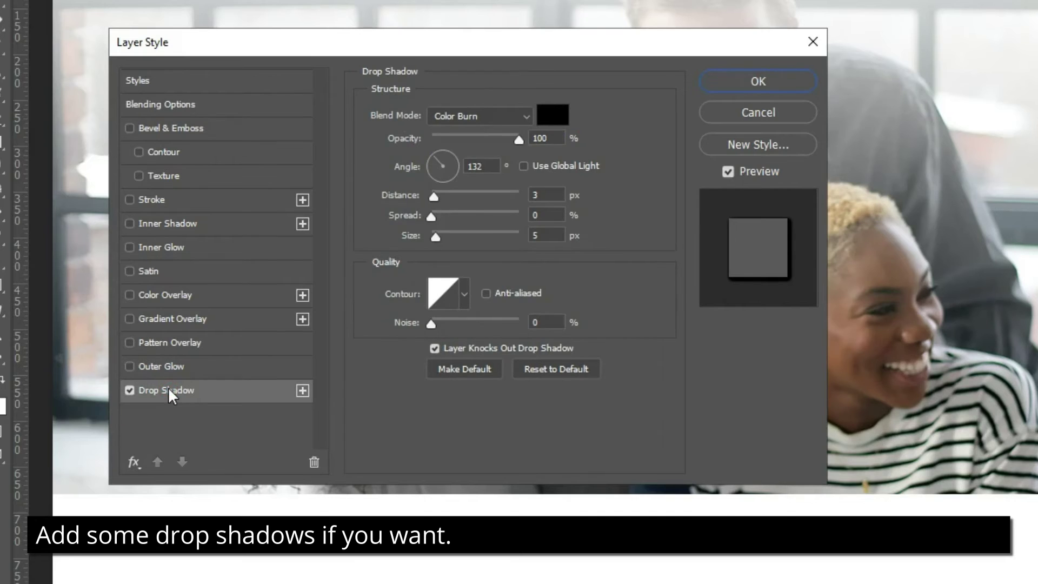
click(474, 118)
click(457, 133)
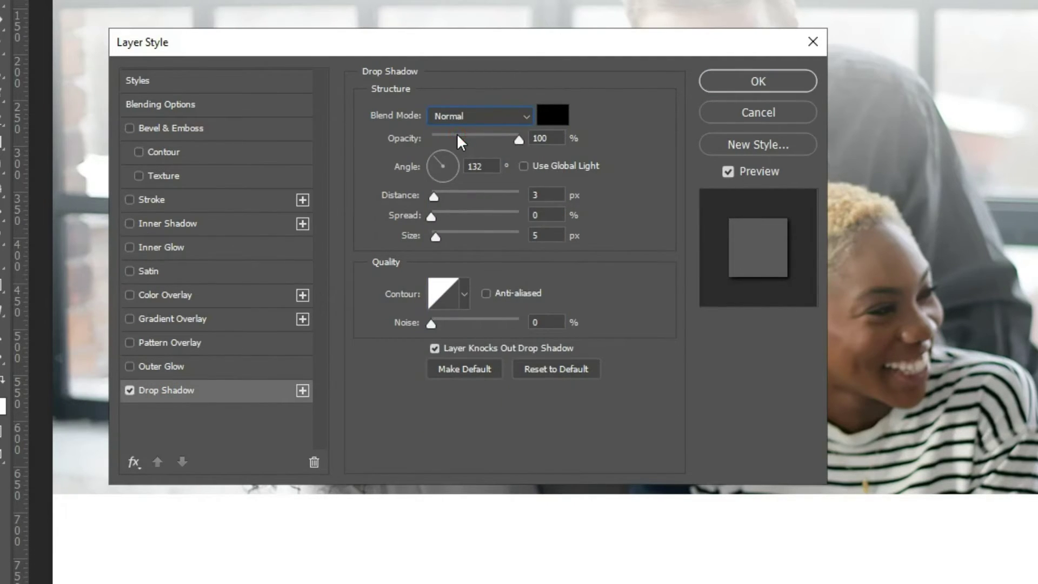
Set the drop shadow's opacity to 20%, distance to 1 px and size to 1 px, and apply the layer style
double_click(550, 236)
text(4)
key(Down)
key(Down)
key(Down)
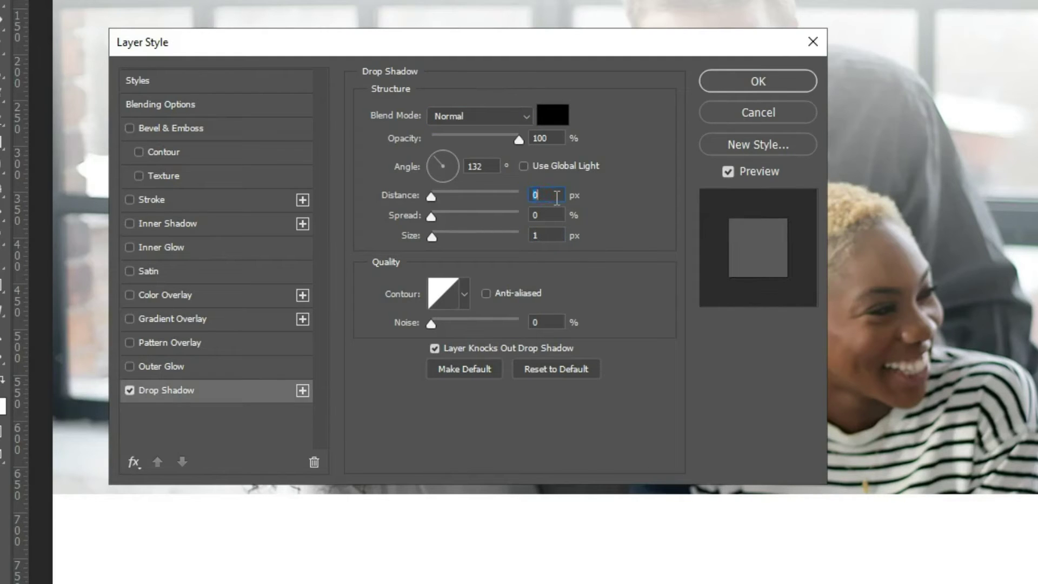
click(546, 232)
key(Down)
drag(477, 139, 453, 138)
key(Down)
key(Down)
key(Down)
key(Down)
click(546, 235)
key(Up)
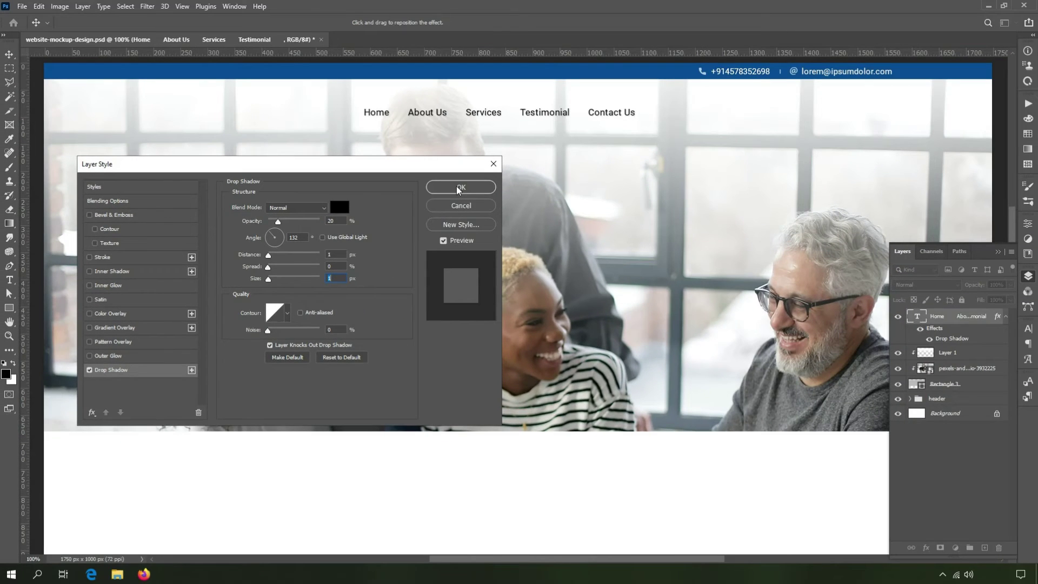
click(459, 187)
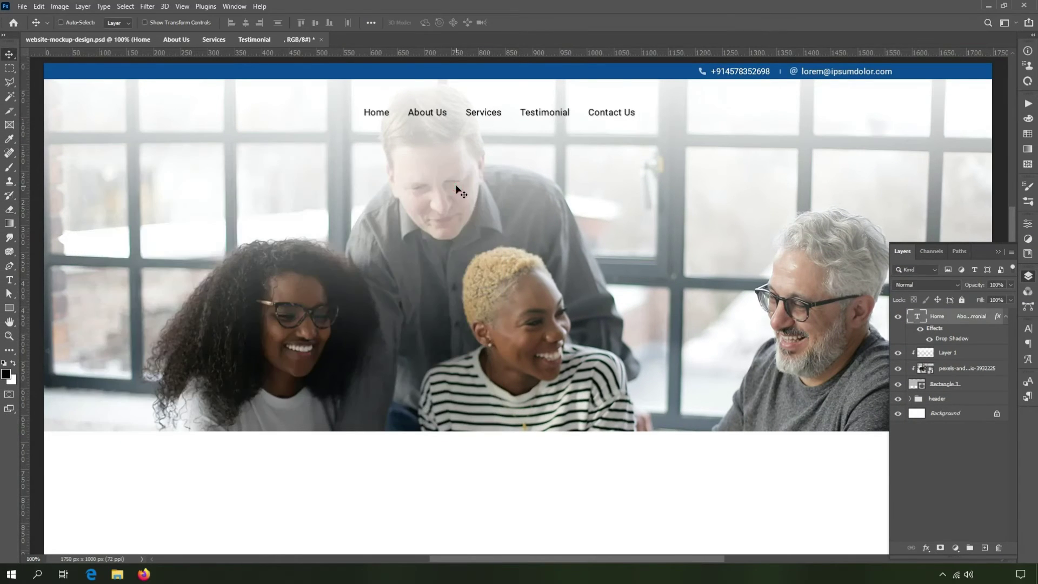
Set the menu text's font size to 18 px
click(1028, 328)
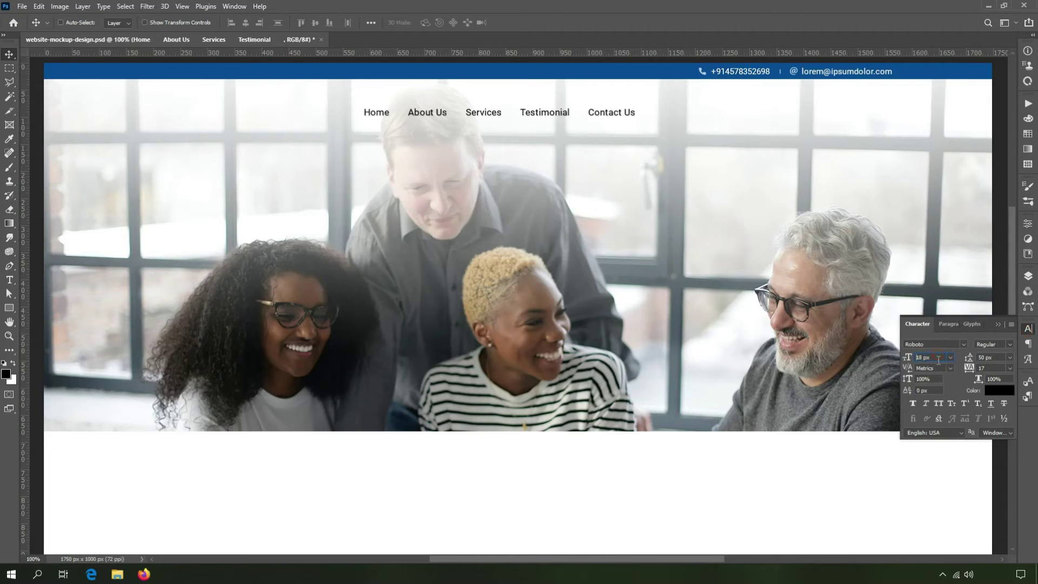
key(Return)
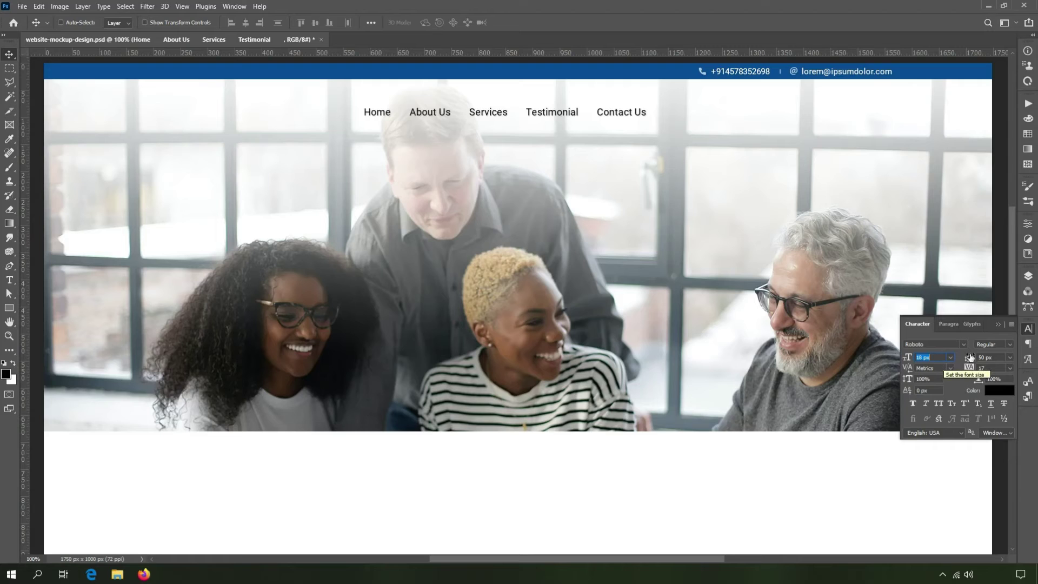
click(998, 325)
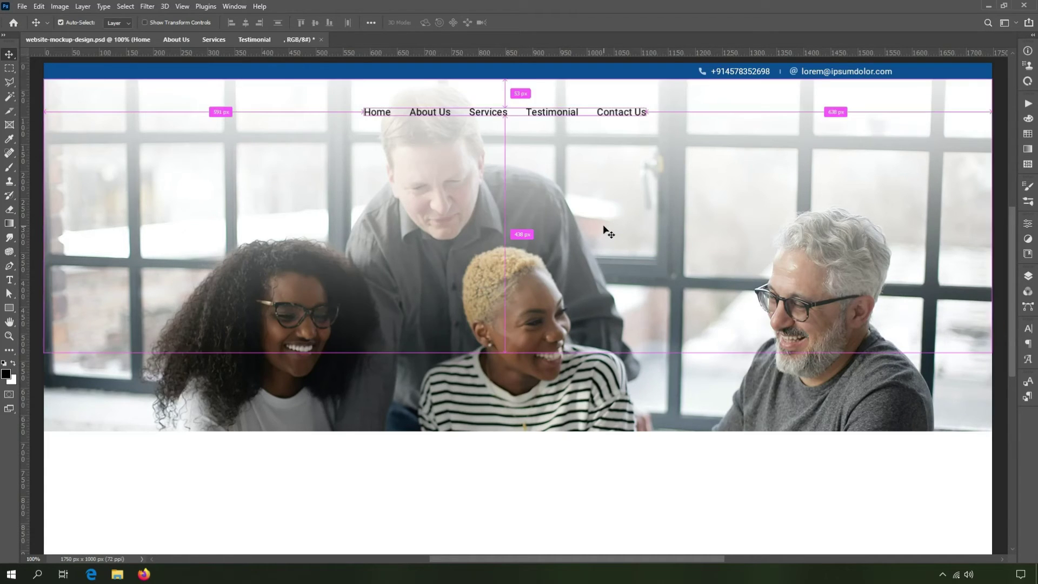
Show the guides, move the menu text so its end meets the last column guide, and nudge it up slightly
key(ctrl+semicolon)
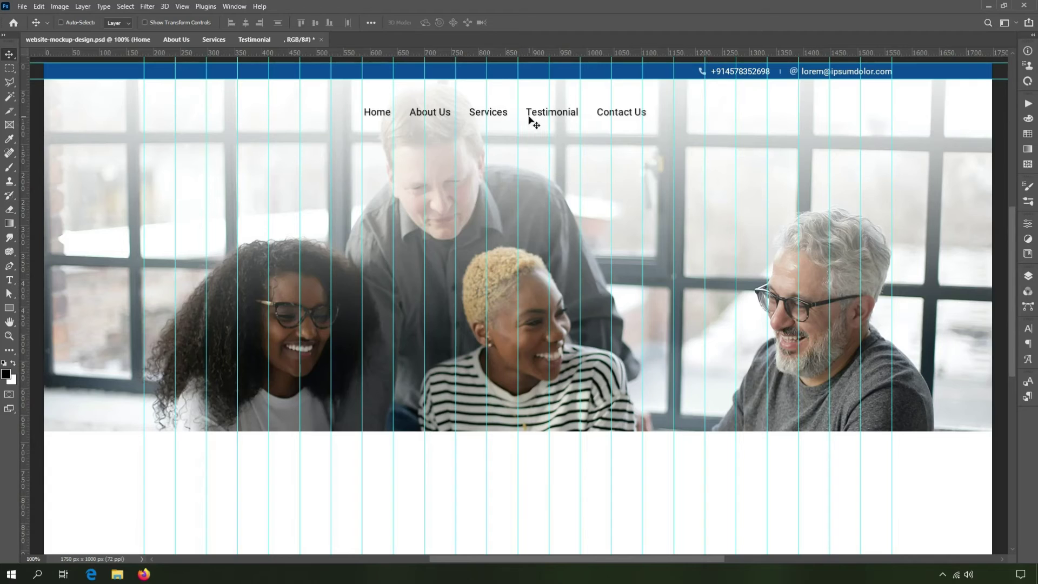
key(Left)
key(Left)
key(Left)
drag(560, 119, 773, 116)
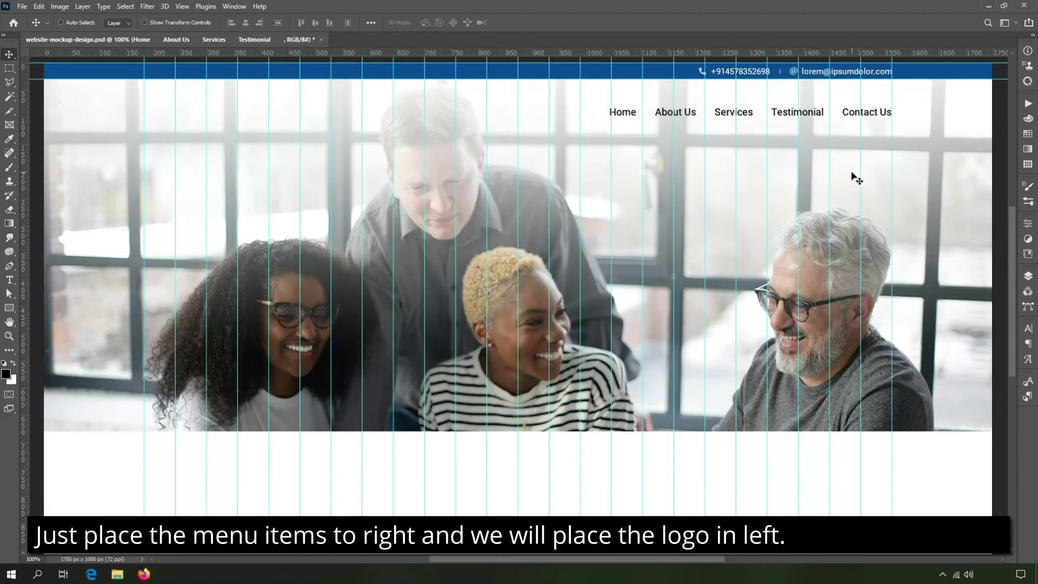
key(Up)
key(Up)
key(Up)
key(Up)
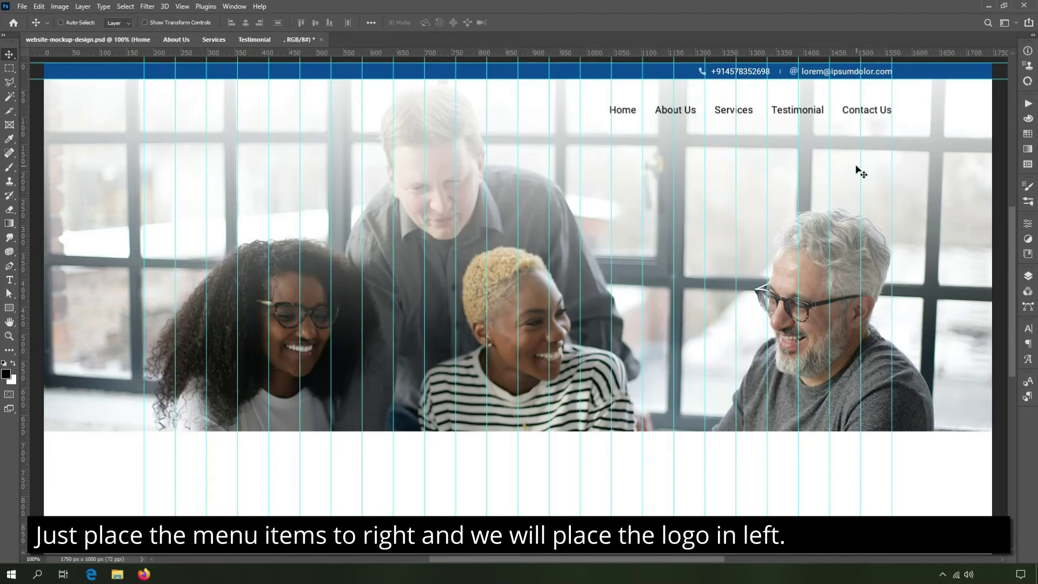
Hide the guides and draw a rectangle about 85 by 28 px over the Home menu item
click(9, 309)
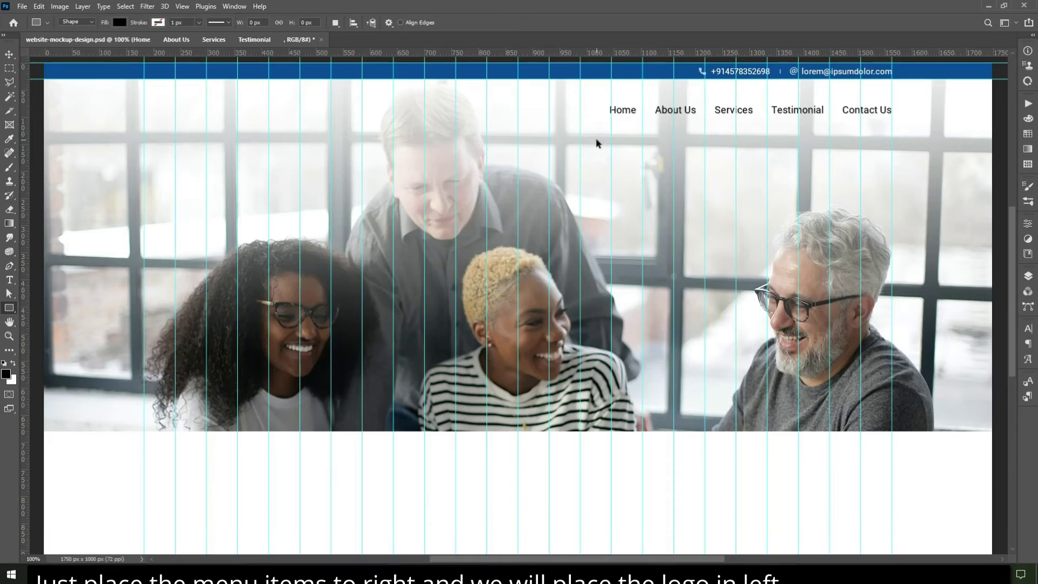
key(ctrl+semicolon)
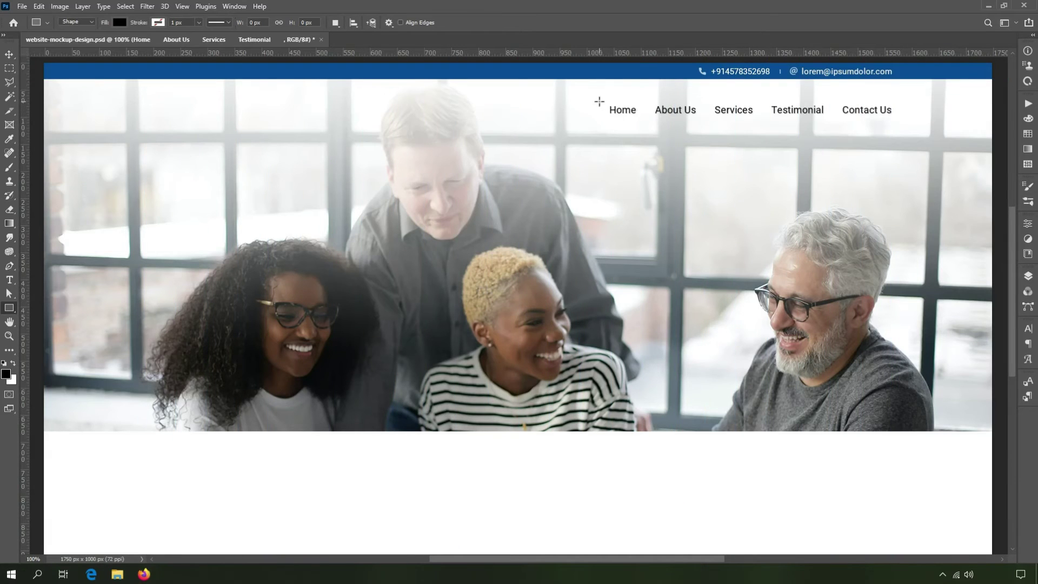
drag(600, 105, 644, 119)
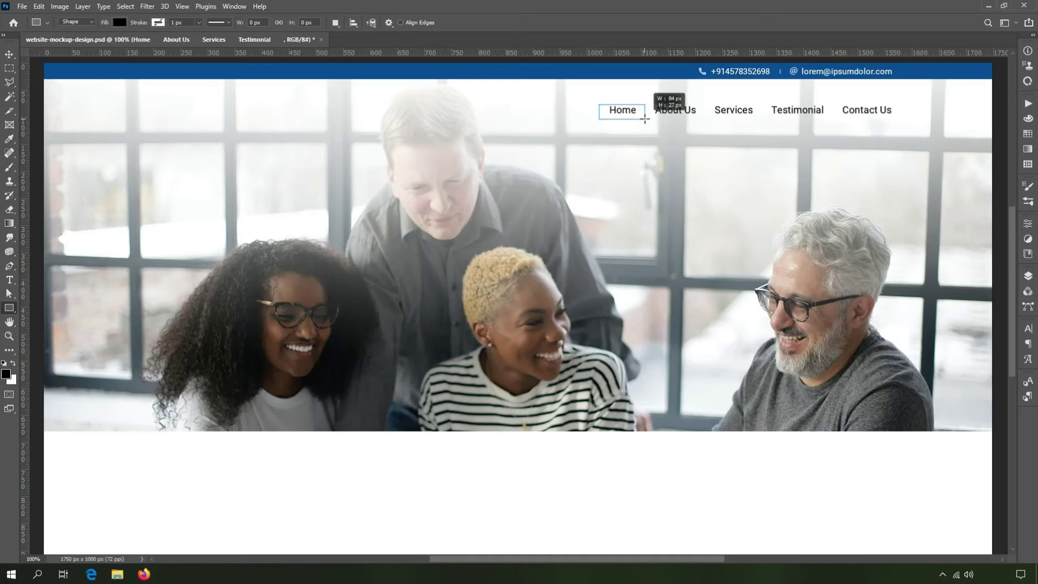
drag(645, 119, 646, 119)
drag(645, 119, 646, 119)
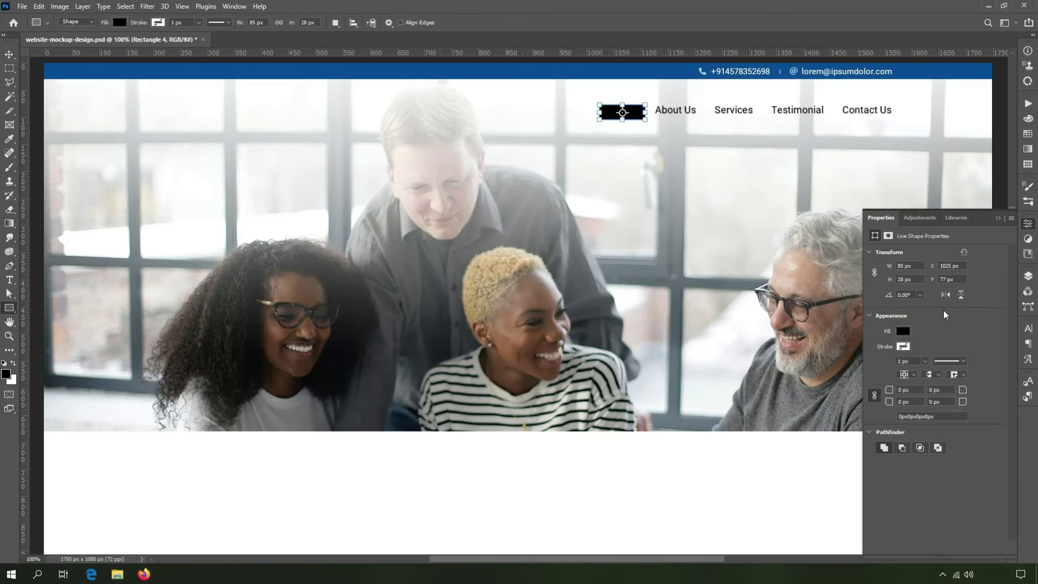
Fill the rectangle with yellow #ffcc00 and place its layer beneath the menu text layer
click(1028, 276)
double_click(913, 316)
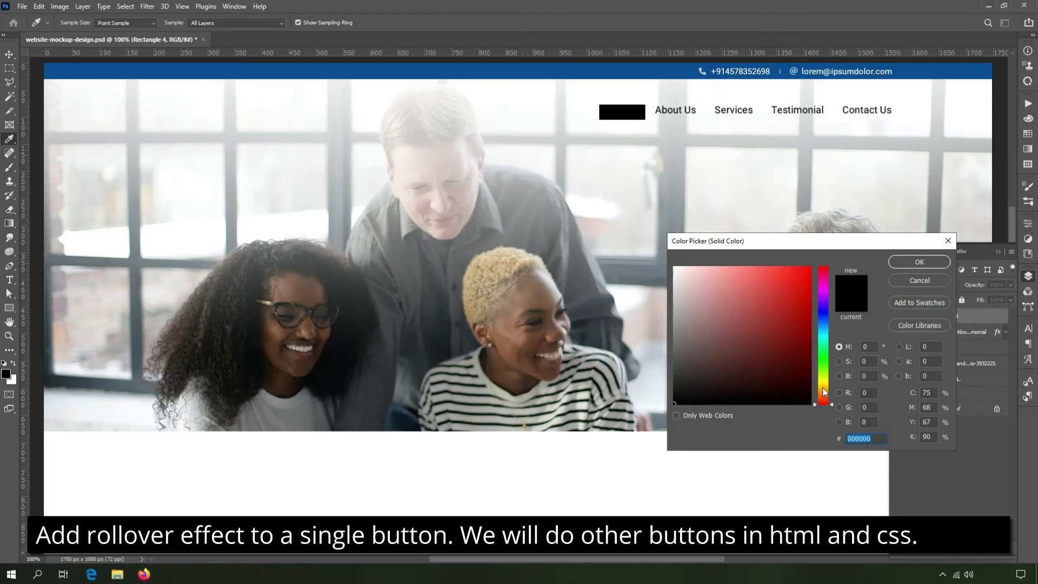
click(822, 387)
drag(799, 282, 822, 260)
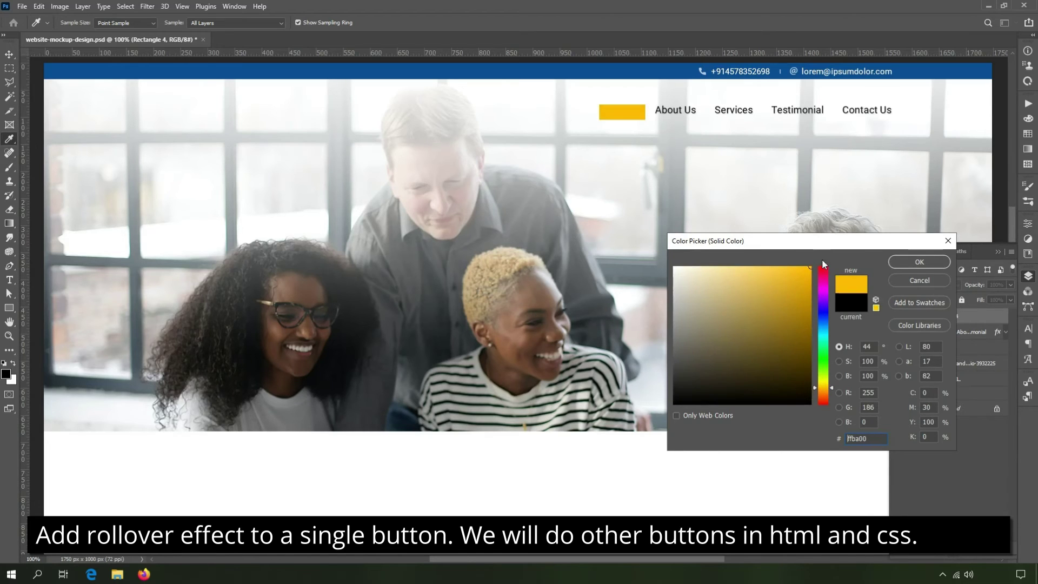
click(822, 386)
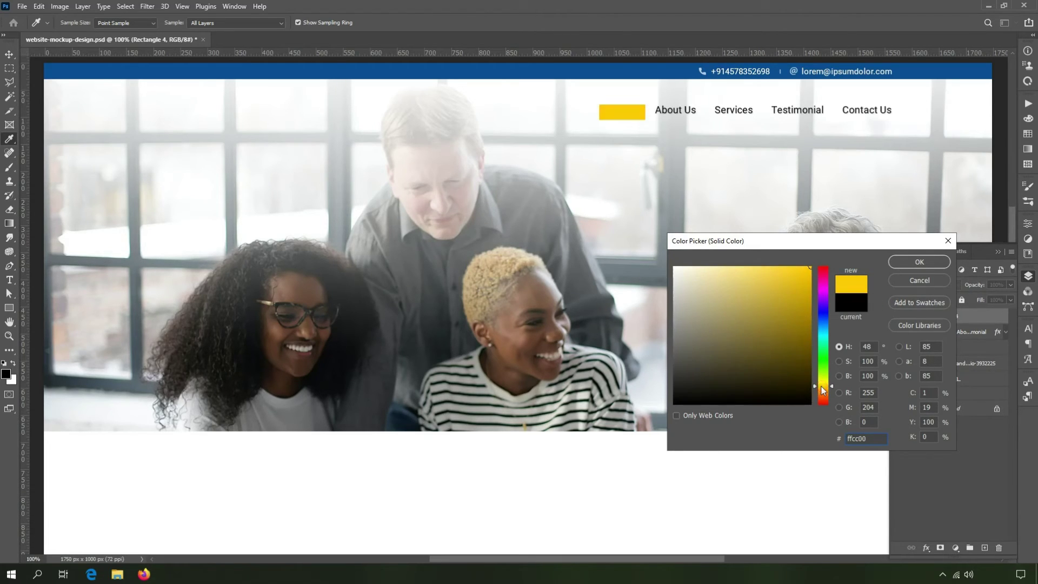
click(896, 264)
key(v)
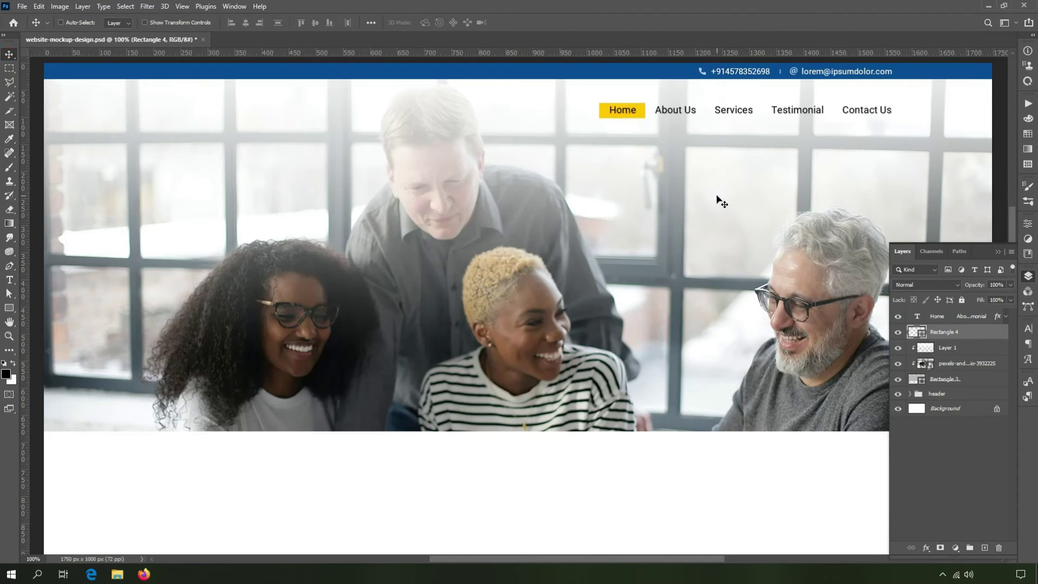
Set the yellow rectangle's height to 32 px and nudge it up to centre it behind Home
key(a)
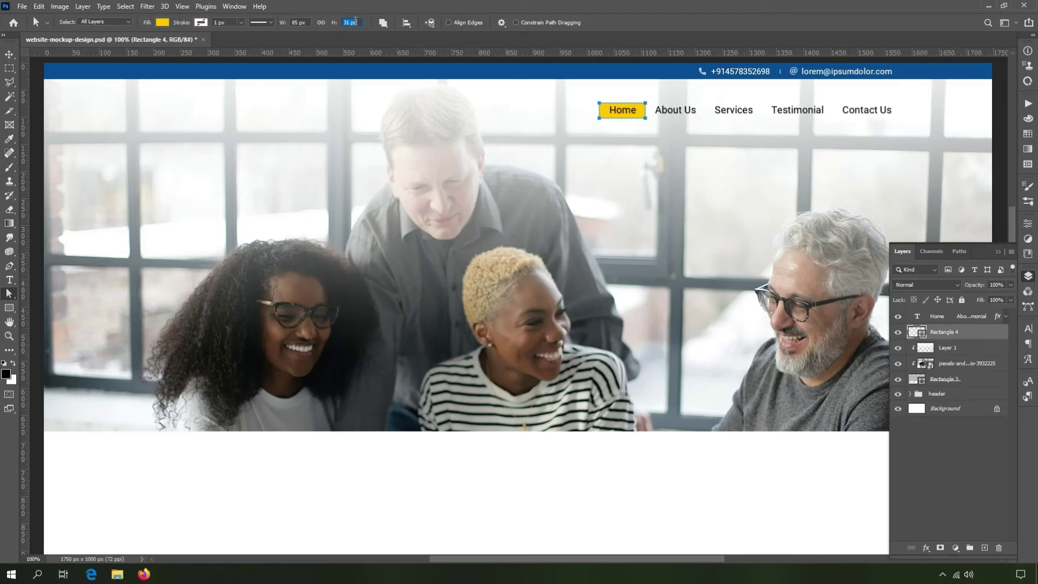
key(Return)
click(9, 54)
drag(714, 162, 713, 160)
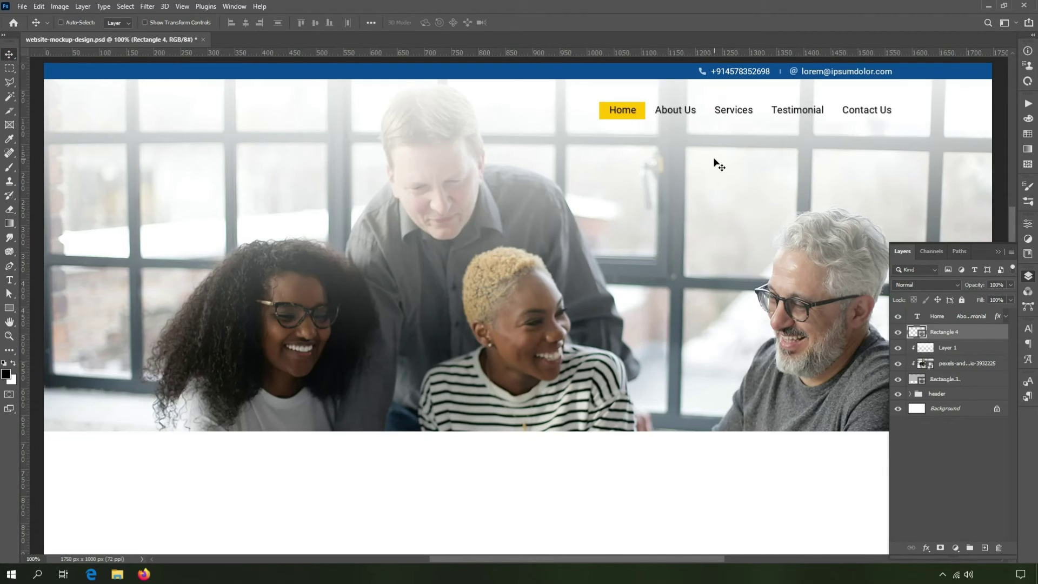
drag(714, 160, 713, 158)
Round all four corners of the Home rectangle to 4 px and save the document
click(1027, 223)
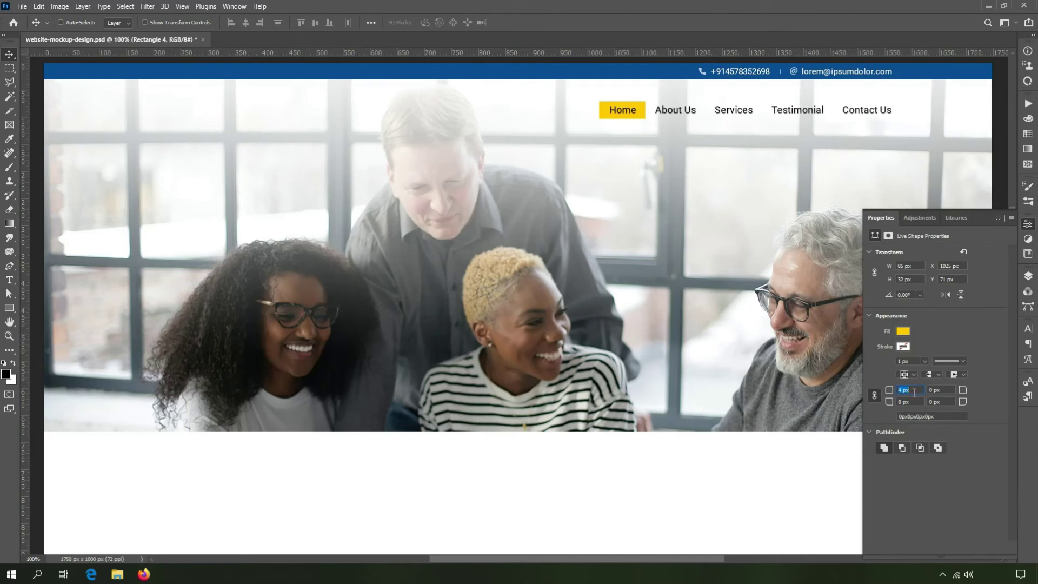
key(Return)
click(999, 218)
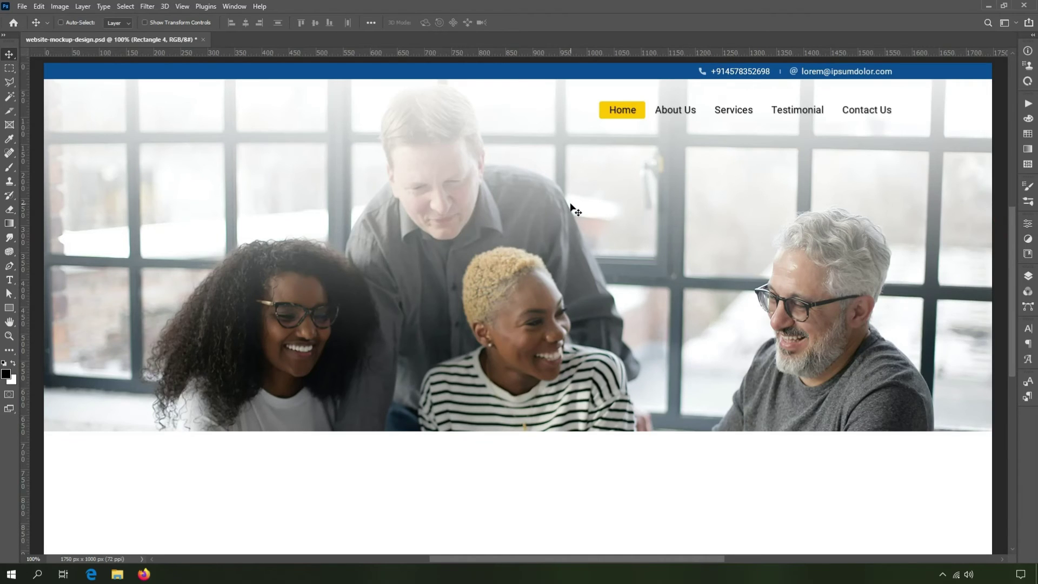
scroll(574, 208, up, 1)
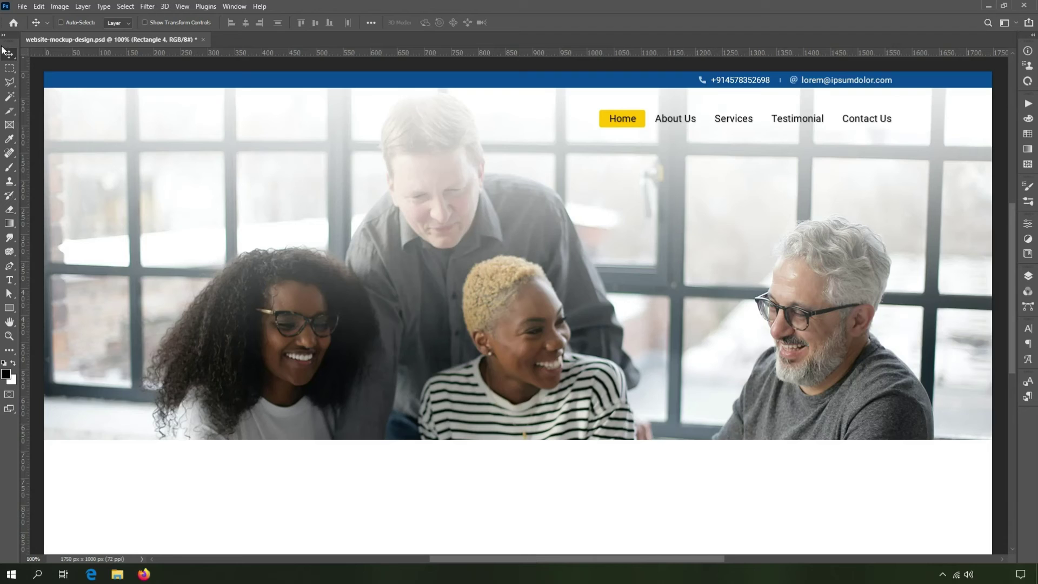
click(22, 6)
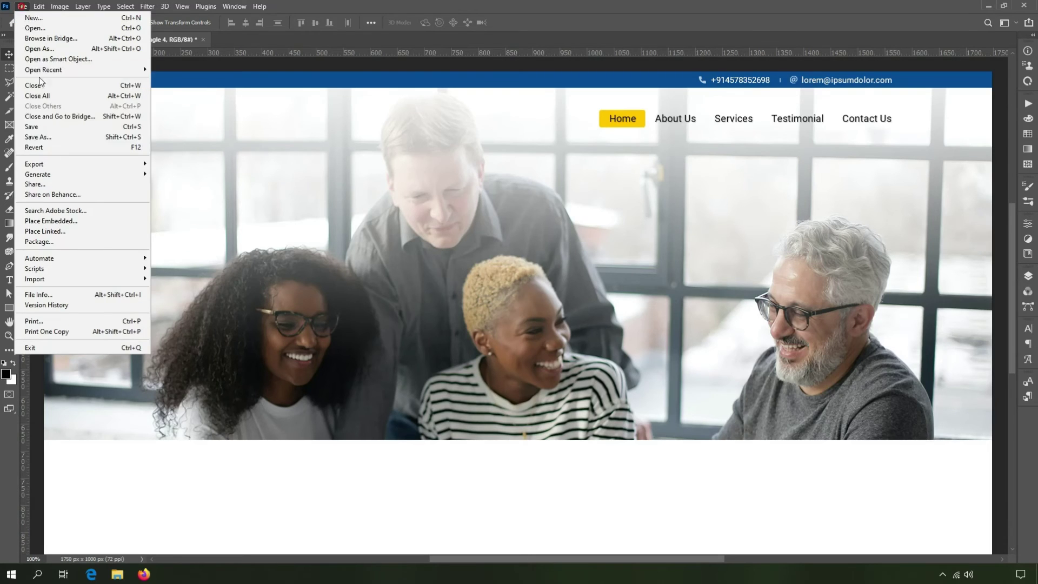
click(49, 130)
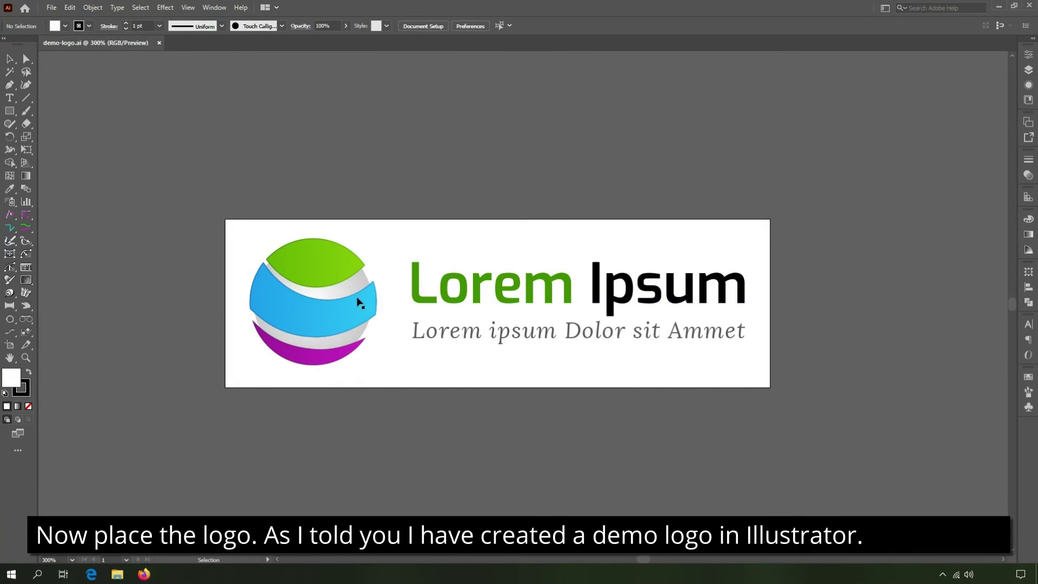
Switch to demo-logo.ai in Illustrator, select the entire logo artwork and copy it
click(356, 299)
drag(198, 191, 831, 430)
click(69, 8)
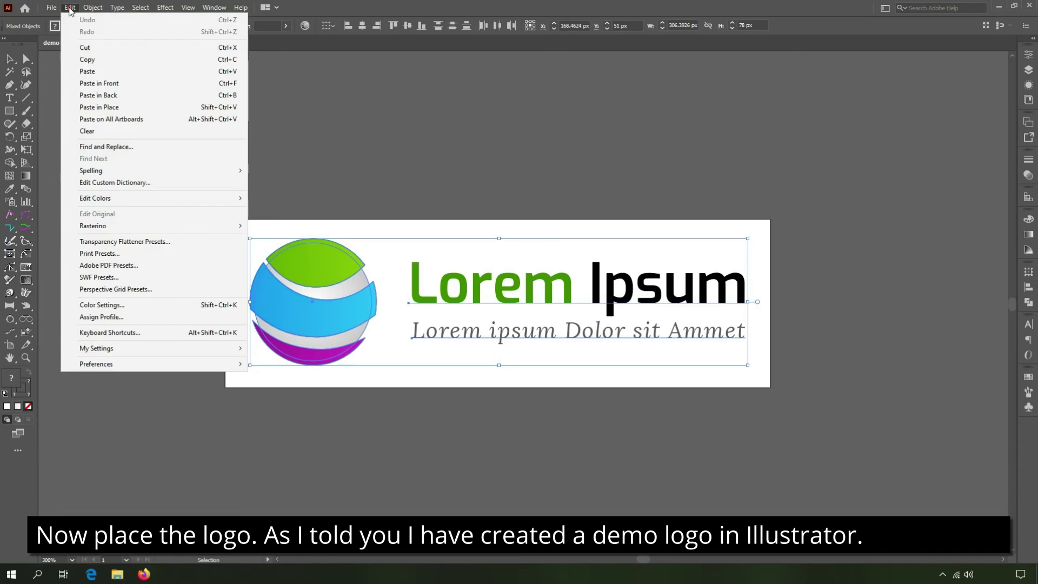
click(84, 60)
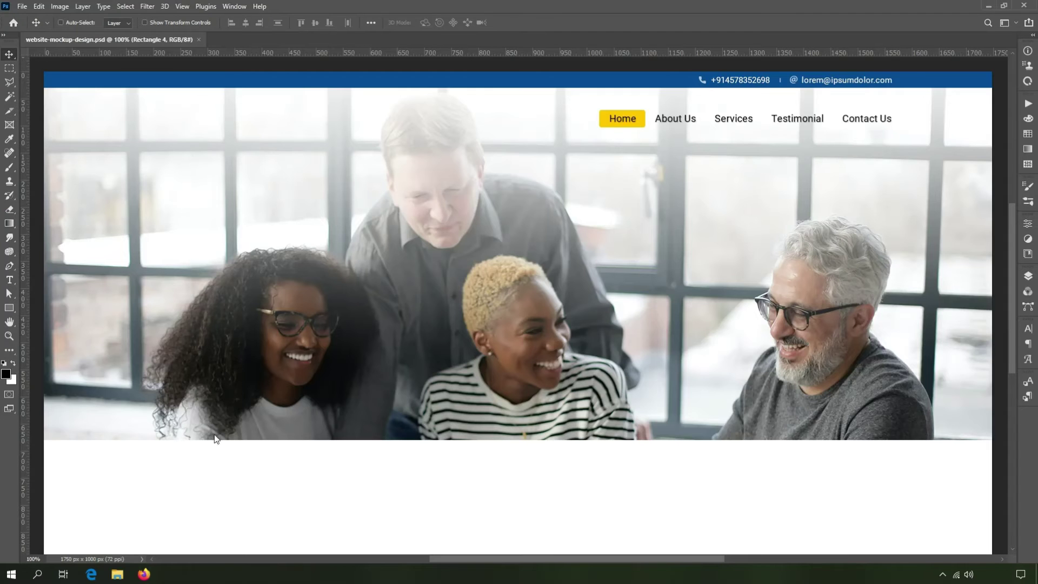
Paste the logo into the website mockup as a smart object and commit its placement
click(39, 6)
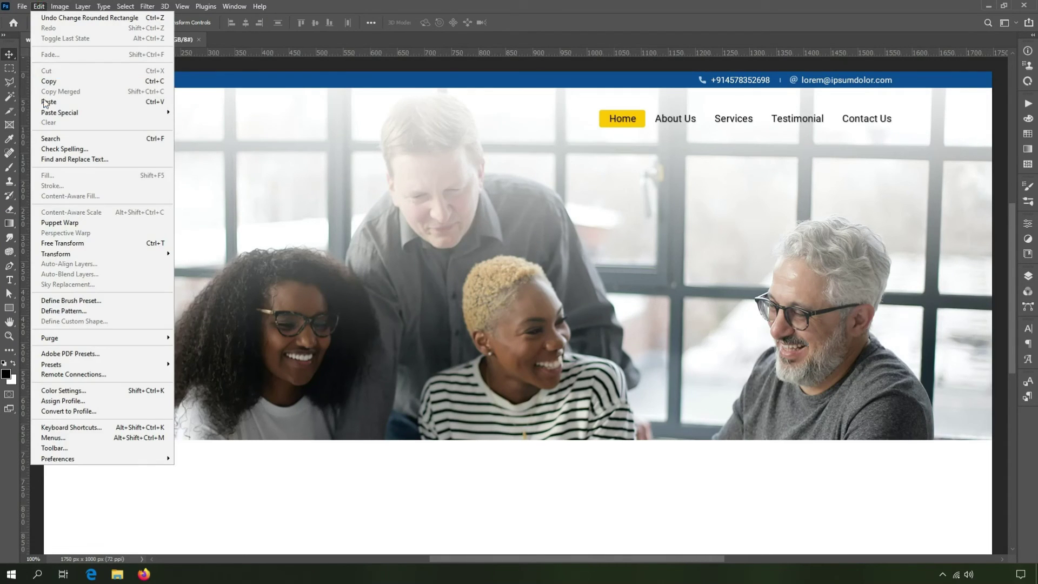
click(49, 105)
click(554, 166)
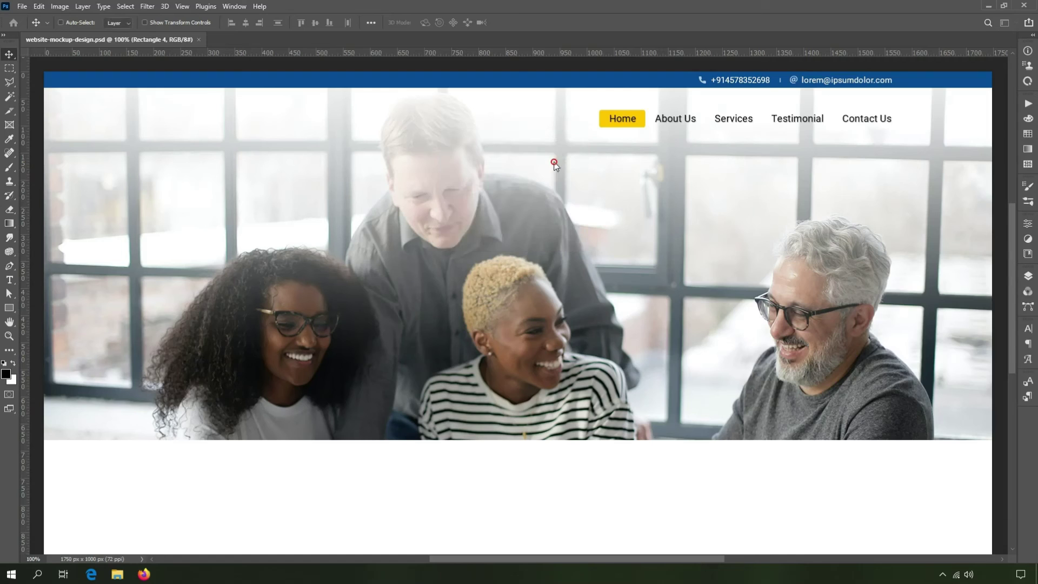
click(517, 22)
Show the guides and move the logo beside the first column guide, level with the menu
key(ctrl+semicolon)
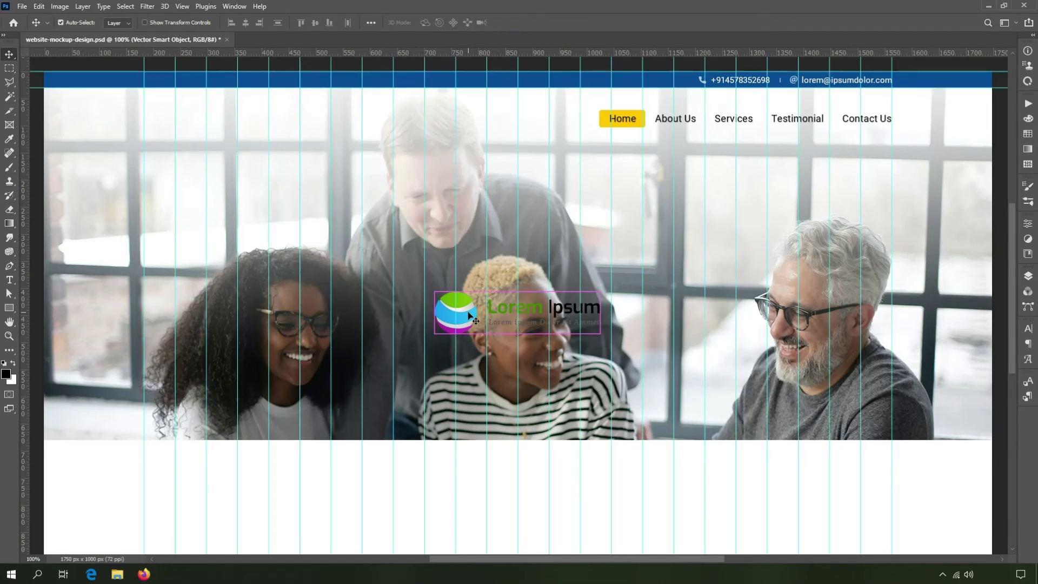
drag(469, 311, 180, 127)
key(Up)
key(Up)
key(Up)
key(Up)
key(Up)
key(Up)
key(Up)
key(Up)
key(Up)
key(Up)
key(Up)
key(Up)
key(Up)
key(Up)
key(Up)
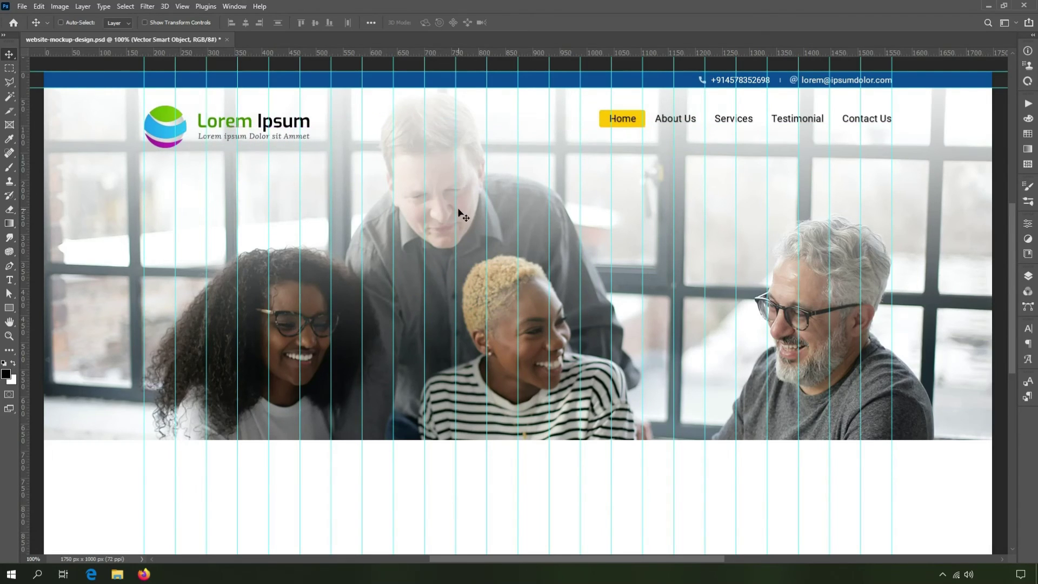
key(Up)
key(Right)
key(Right)
Align the logo's left edge exactly with the first column guide, return to 100% zoom and hide the guides
drag(136, 113, 273, 194)
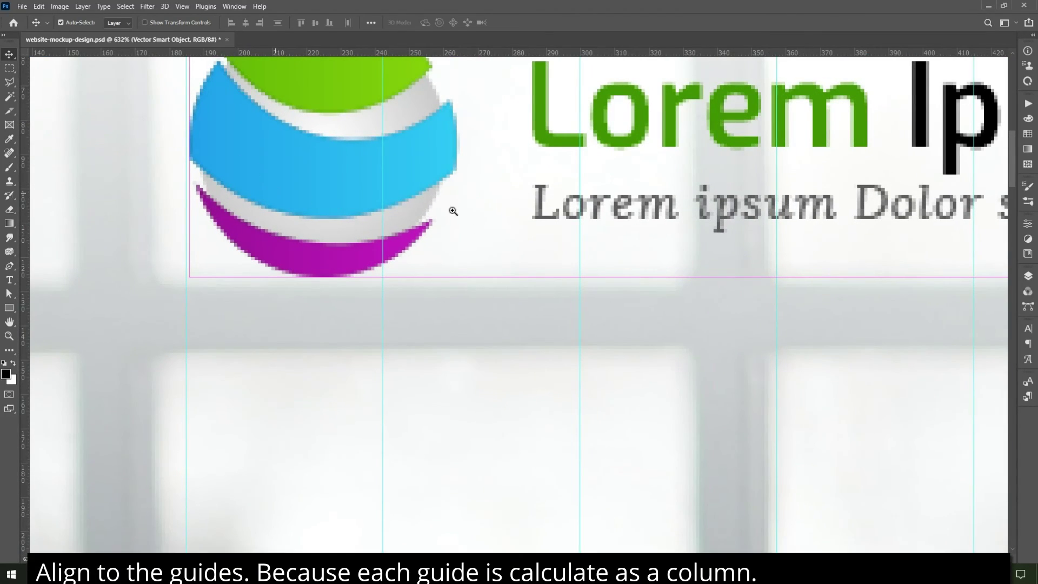
key(Left)
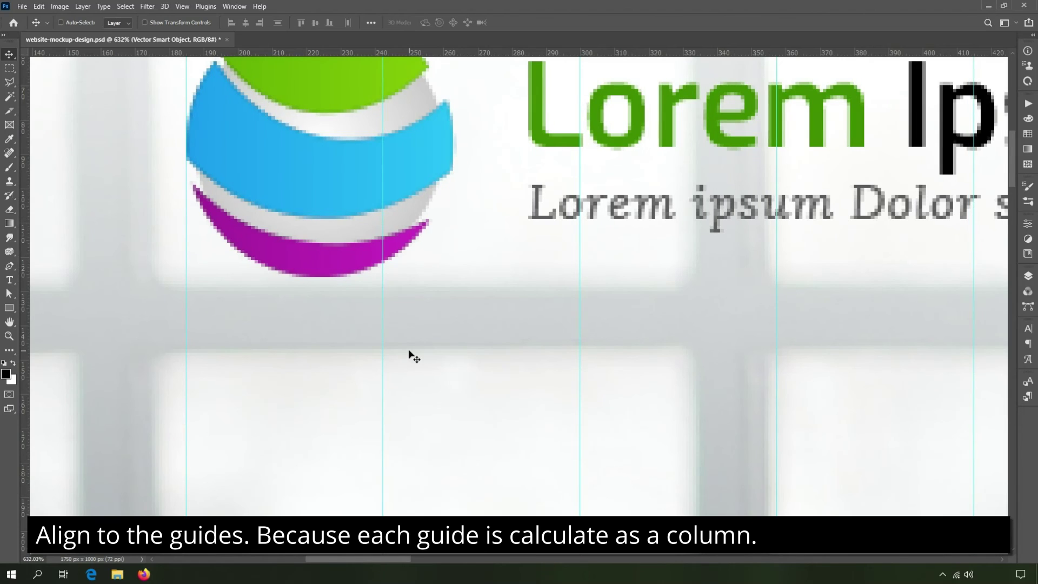
drag(707, 173, 602, 287)
double_click(9, 335)
click(10, 54)
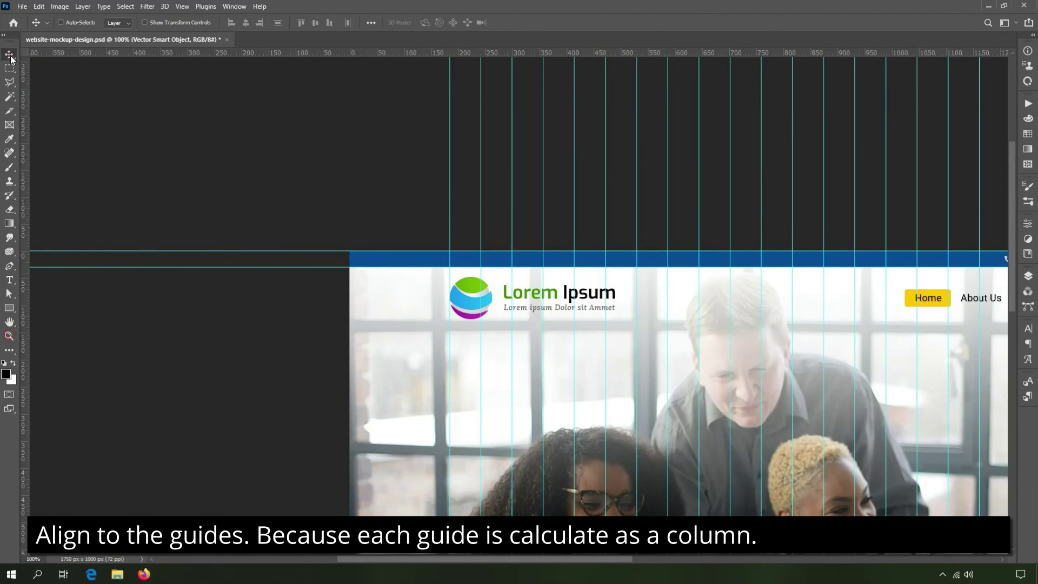
drag(773, 370, 493, 270)
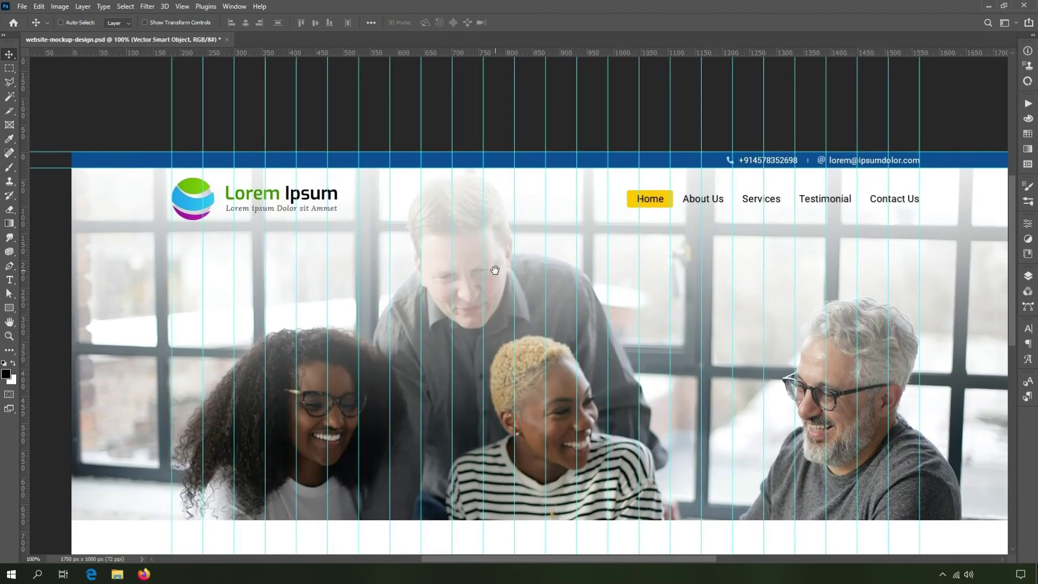
key(ctrl+semicolon)
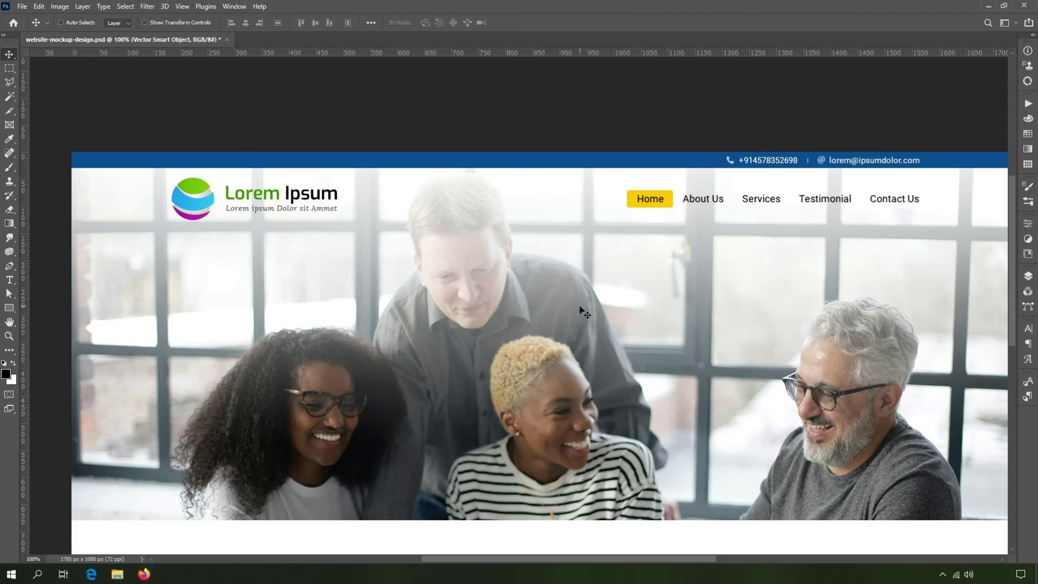
Move the logo layer below Rectangle 4 and group Rectangle 4 with the menu text layer
click(1027, 276)
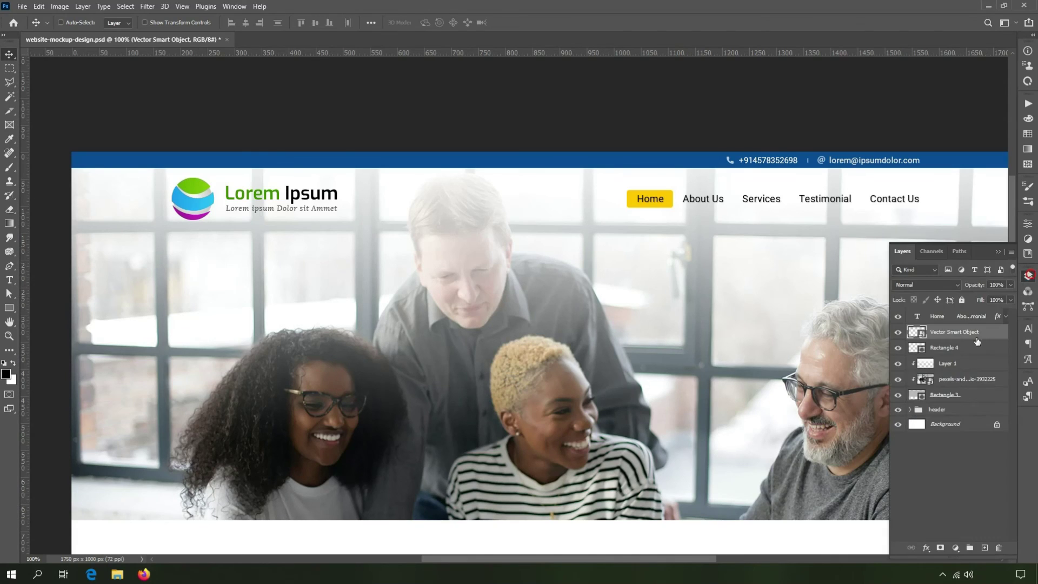
drag(945, 332, 944, 351)
click(941, 332)
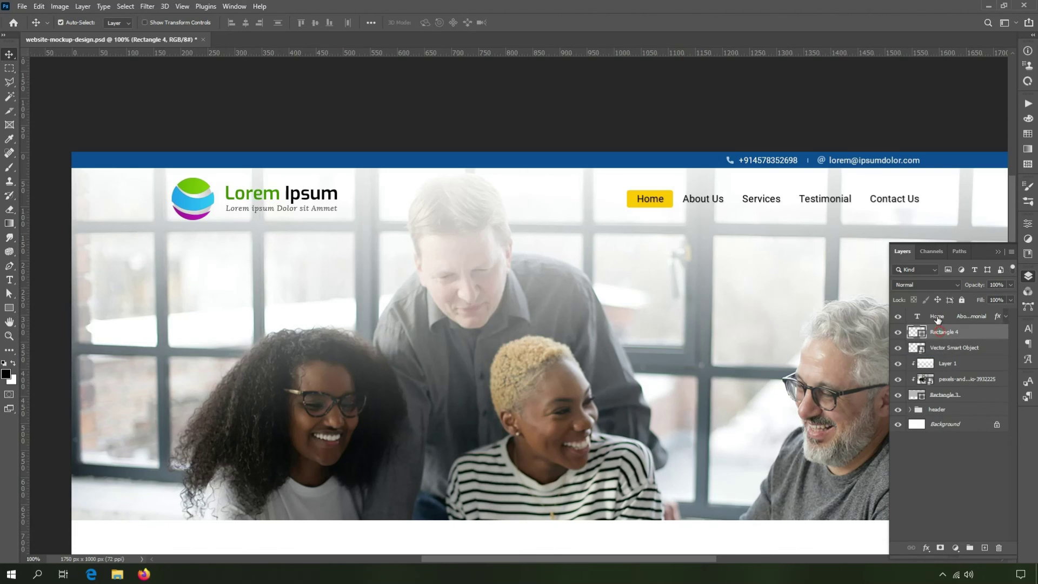
ctrl+click(938, 317)
key(ctrl+g)
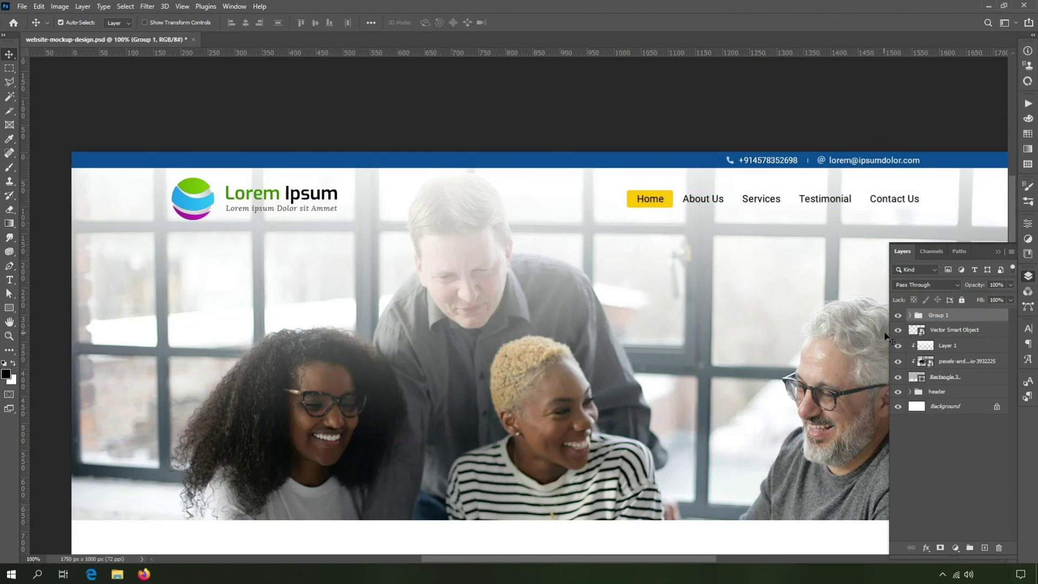
Load the logo's outline as a selection, align the menu group to its vertical centre, and deselect
ctrl+click(915, 331)
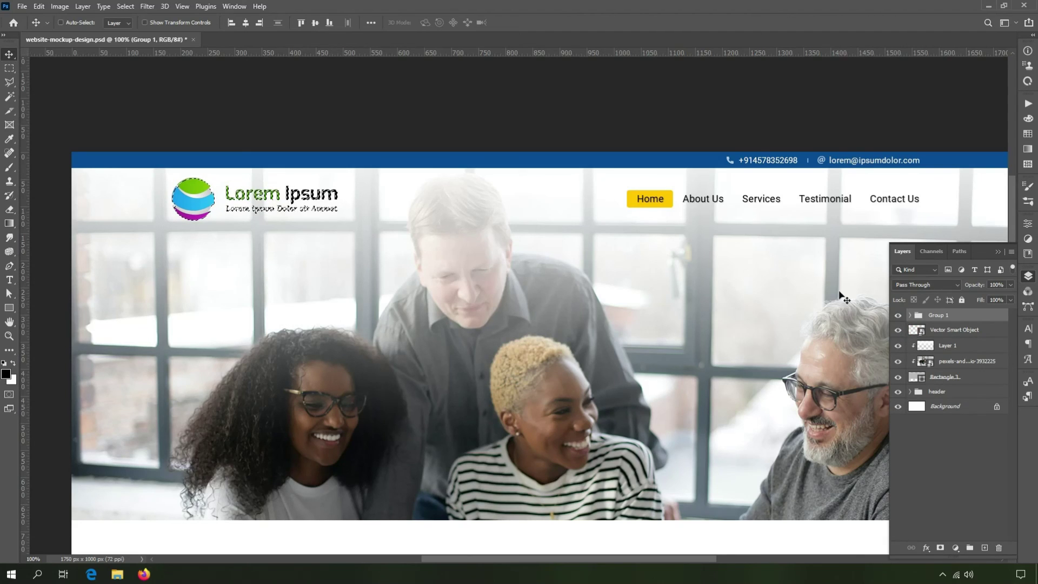
click(315, 22)
key(ctrl+d)
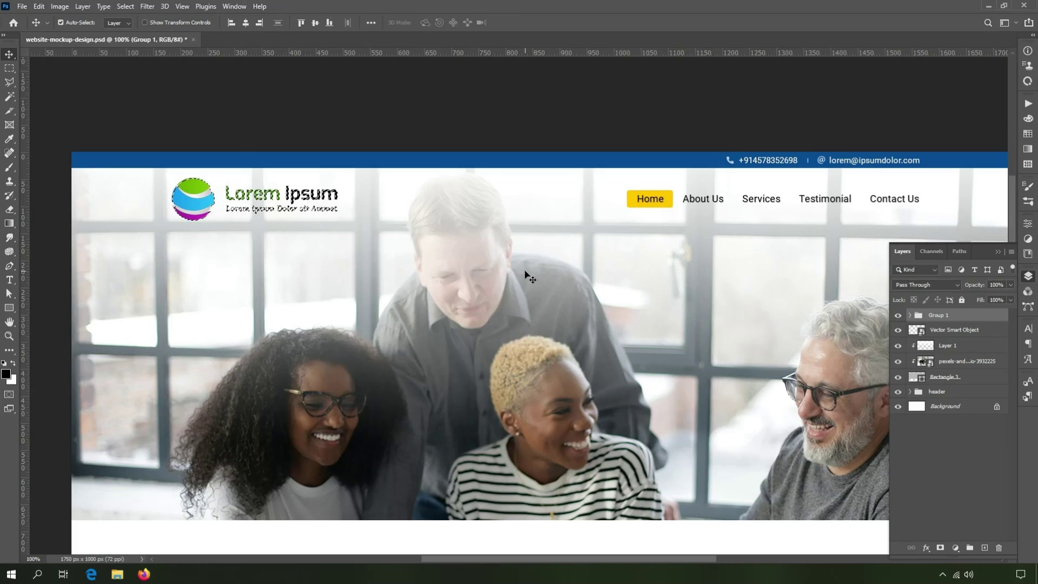